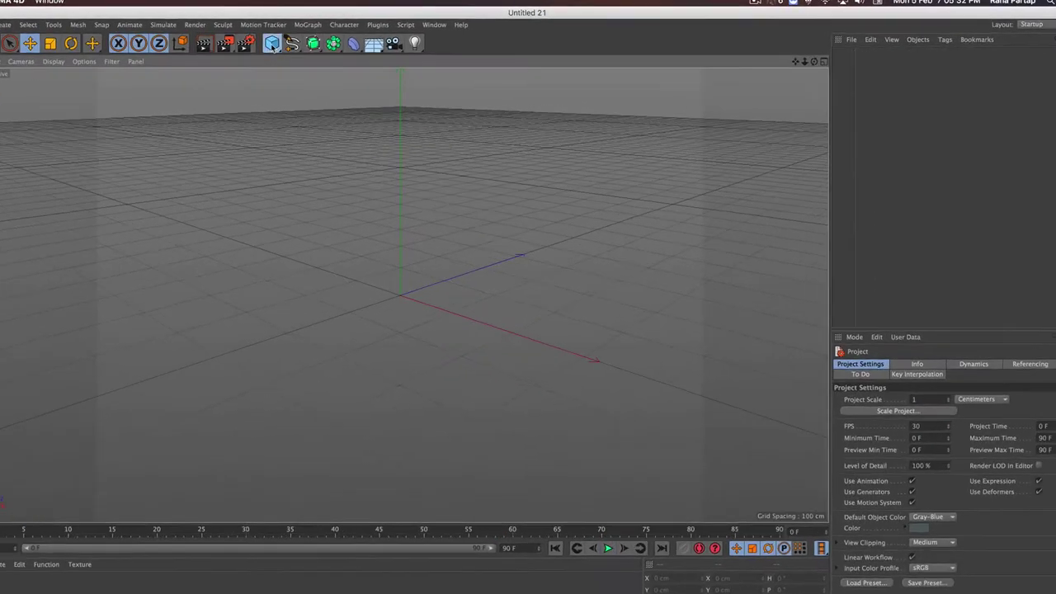
Create an empty Null object and attach a Vibrate tag to it
left_click(293, 44)
left_click(315, 55)
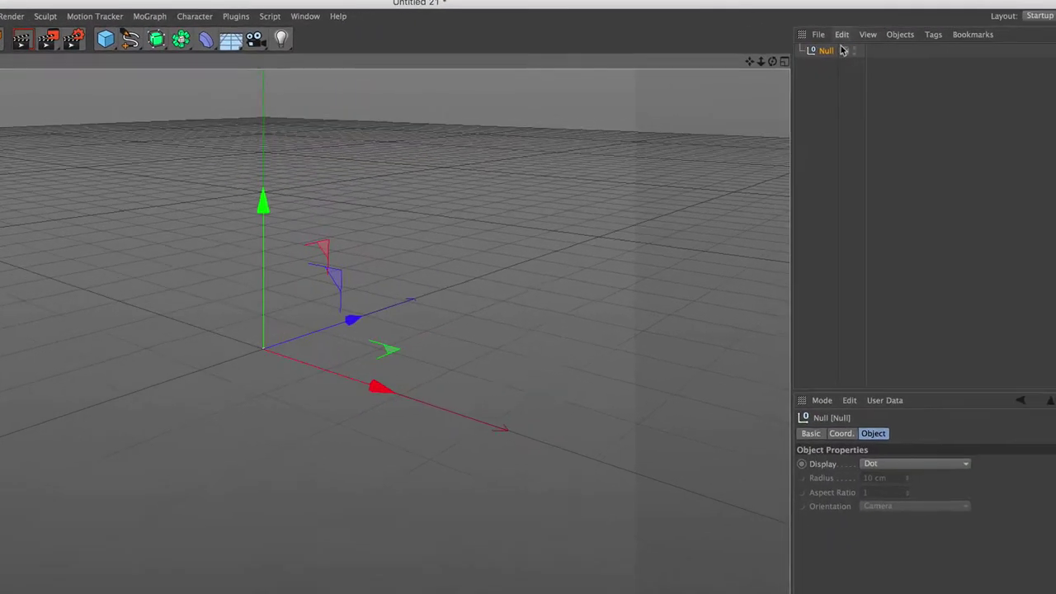
right_click(908, 51)
mouse_move(772, 60)
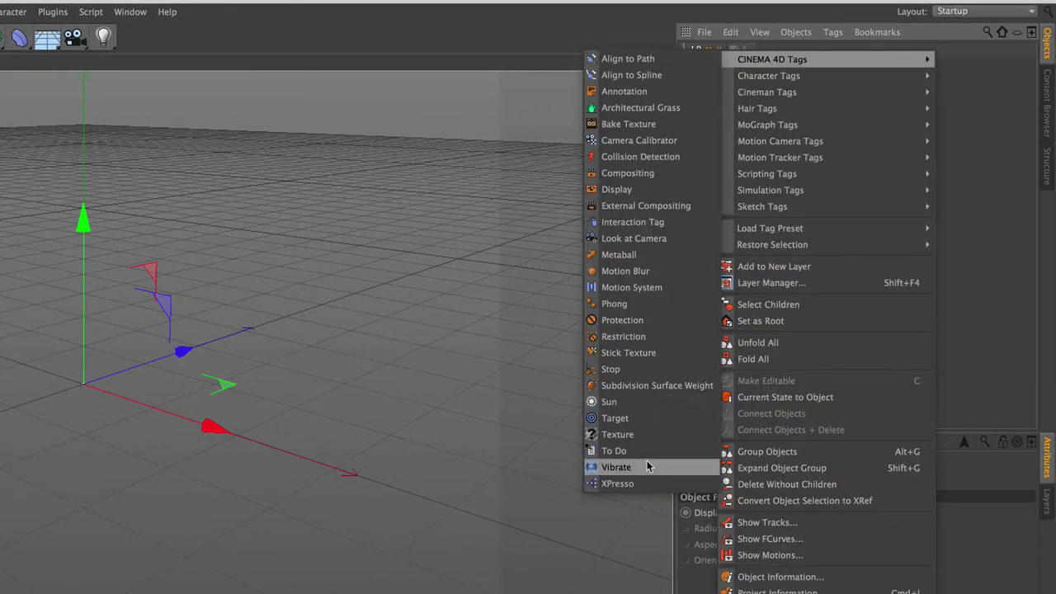
left_click(649, 468)
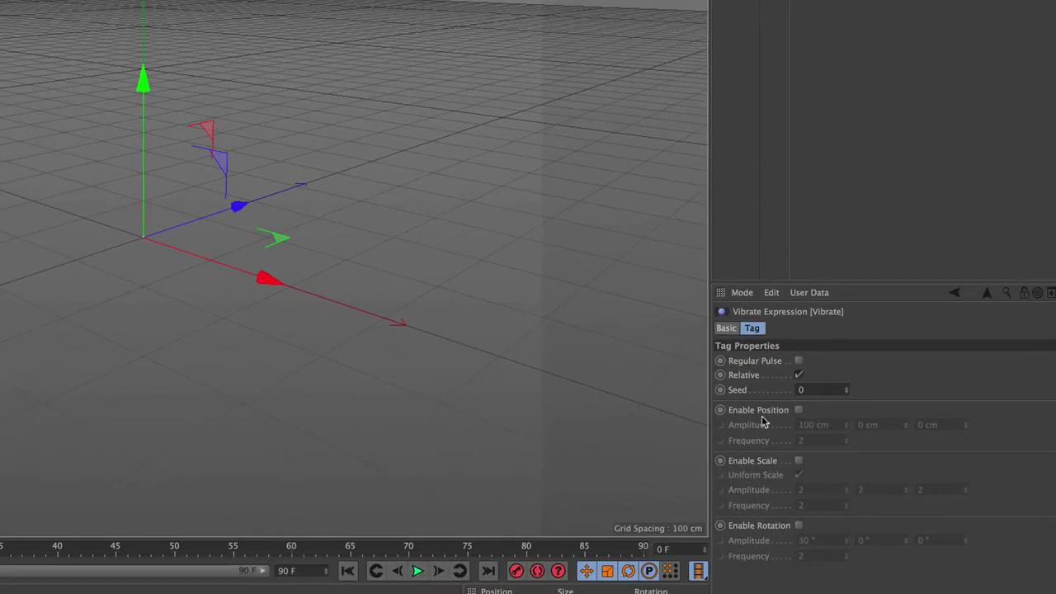
Enable position vibration at 500 cm amplitude and 0.71 frequency, and preview the jitter
left_click(798, 411)
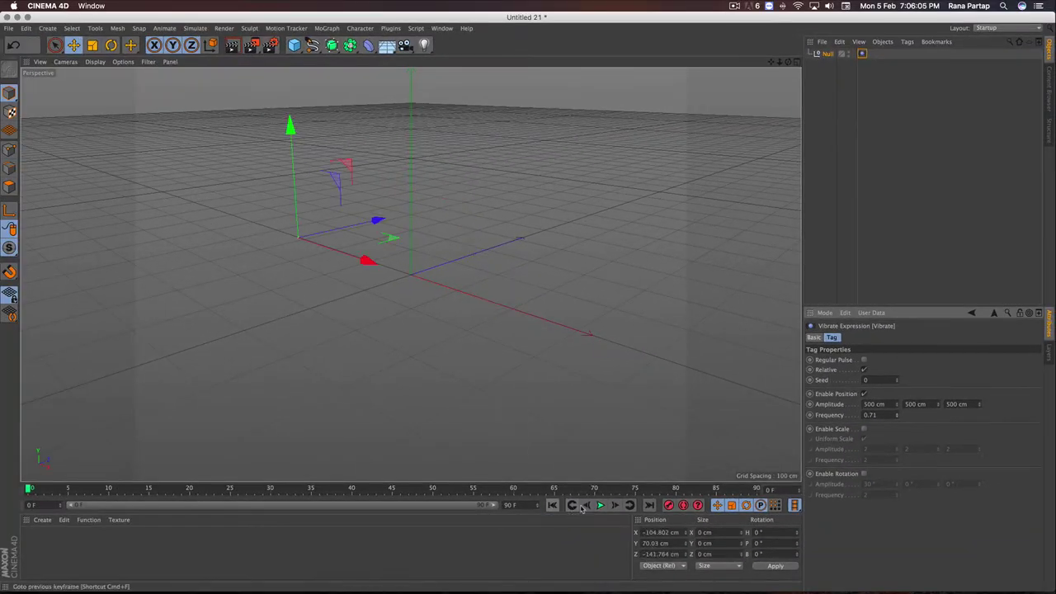
left_click(600, 505)
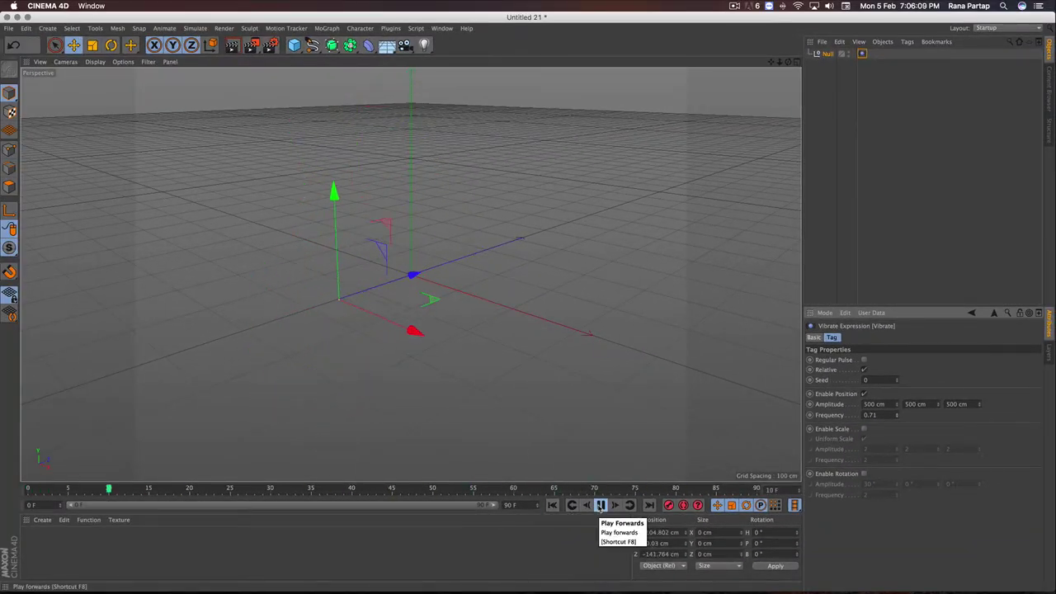
left_click(600, 505)
Extend the animation end and preview range to 400 frames, then replay from the first frame
double_click(508, 504)
type("400")
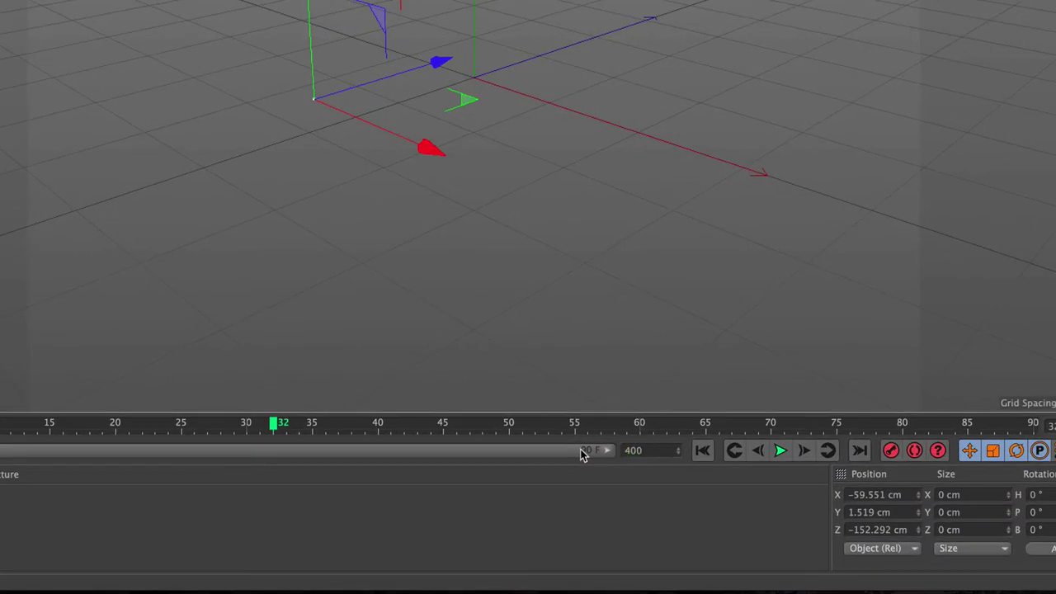
key("Return")
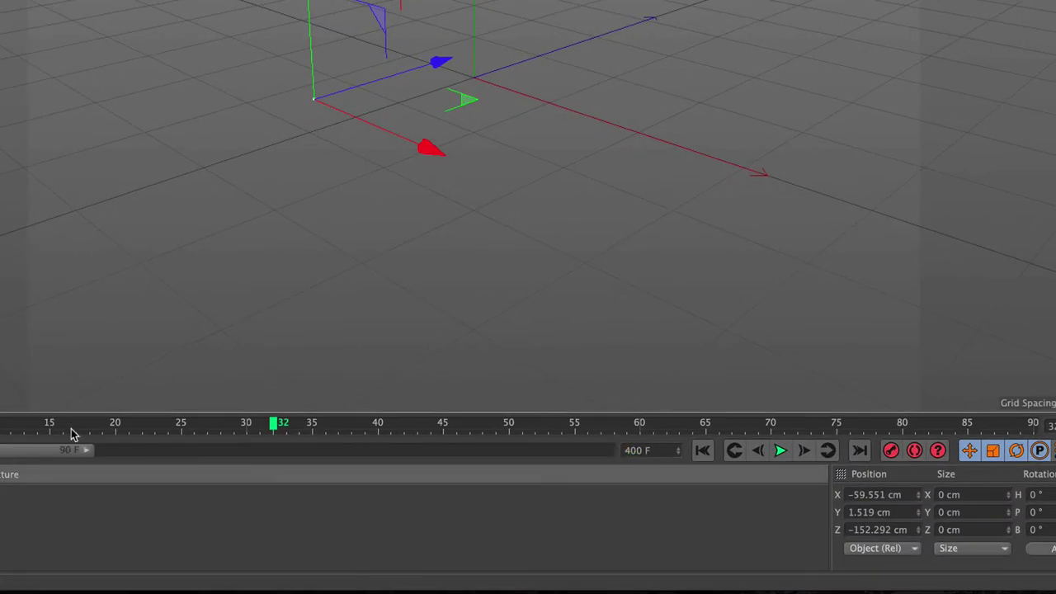
left_click_drag(85, 450, 627, 471)
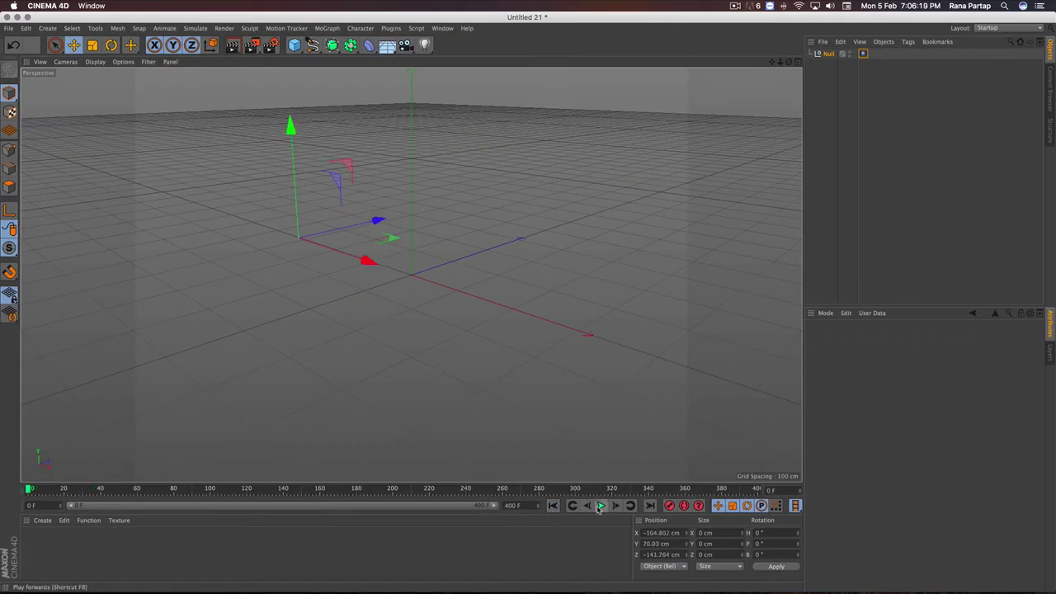
left_click(599, 505)
left_click(599, 506)
left_click(553, 506)
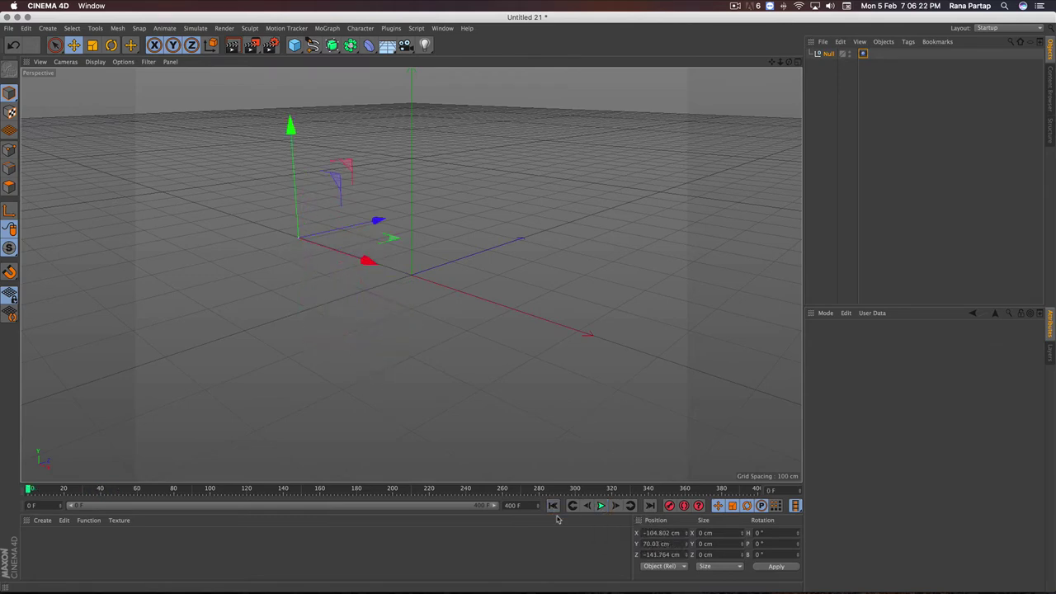
Add a MoGraph Tracer to the selected Null and play back its traced jitter path
left_click(828, 52)
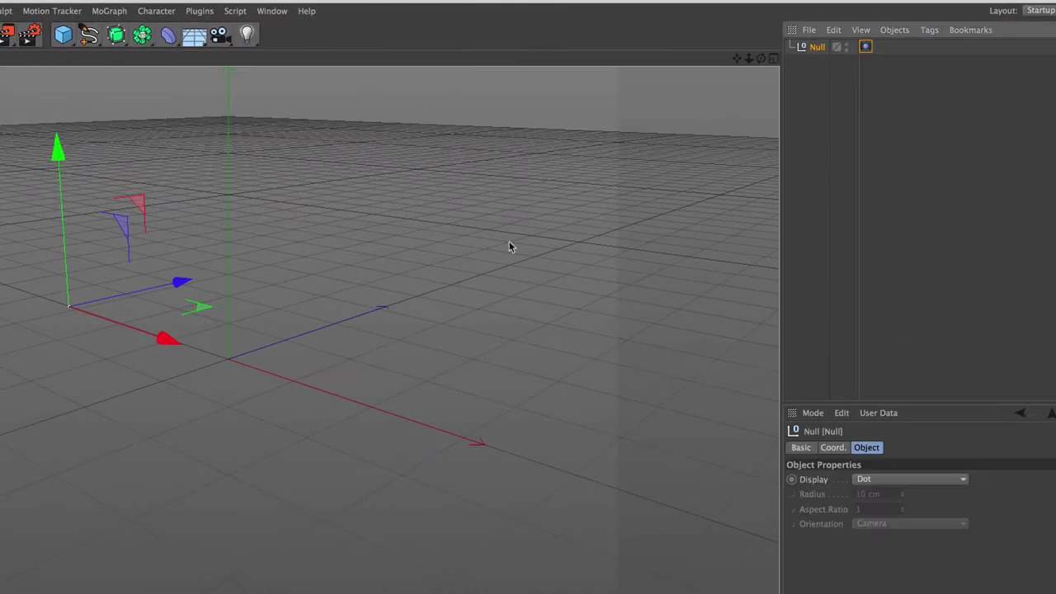
left_click(109, 11)
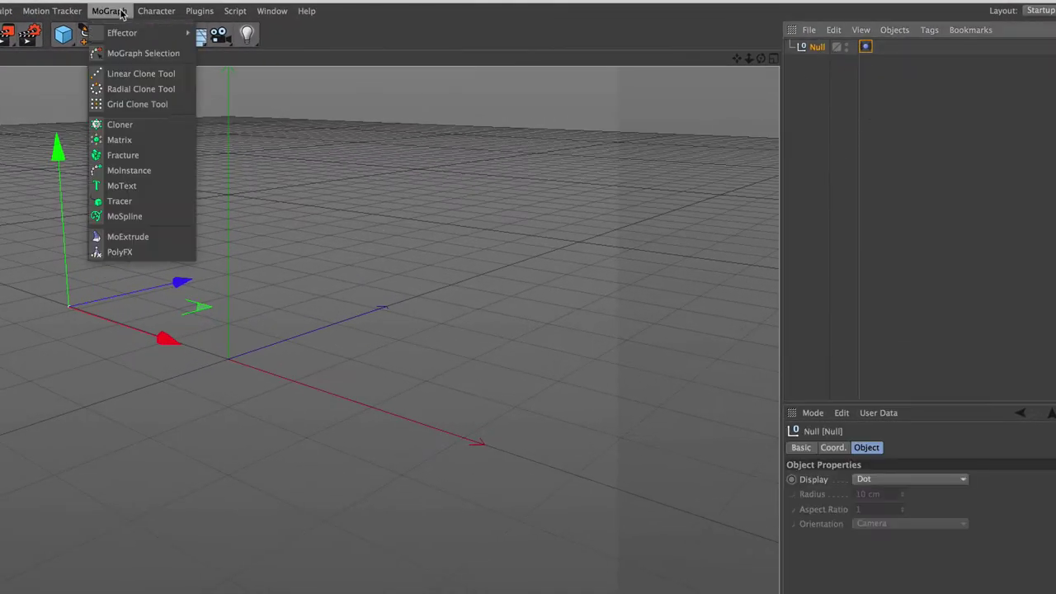
left_click(132, 200)
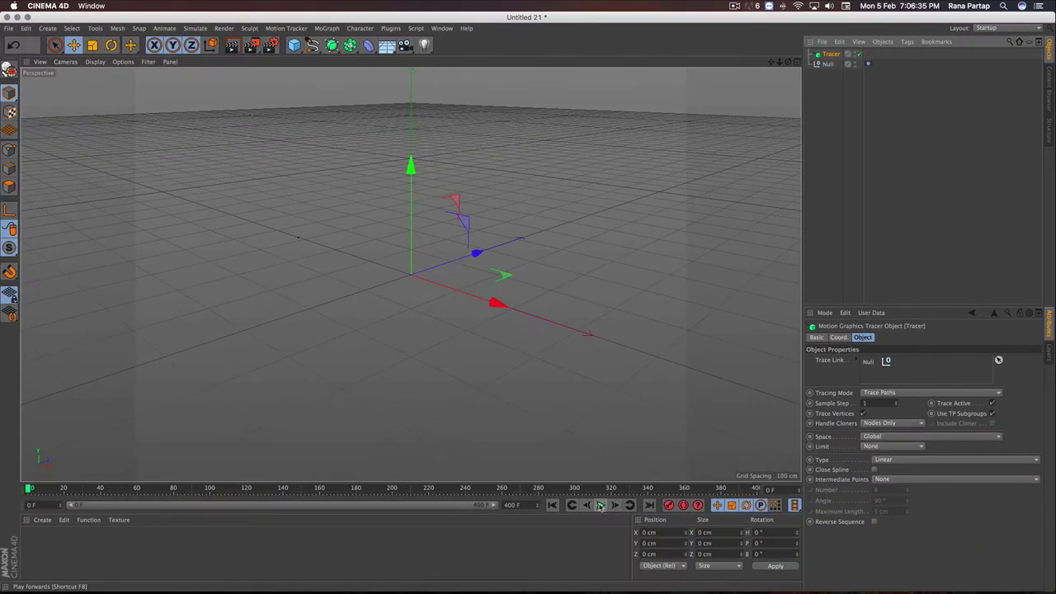
left_click(601, 506)
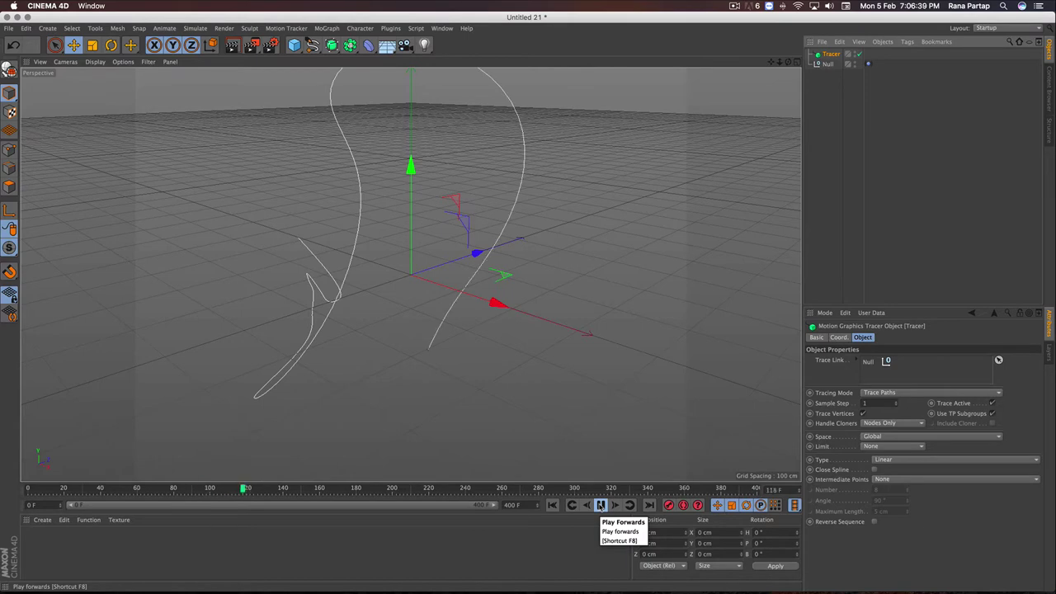
left_click(601, 506)
left_click(553, 504)
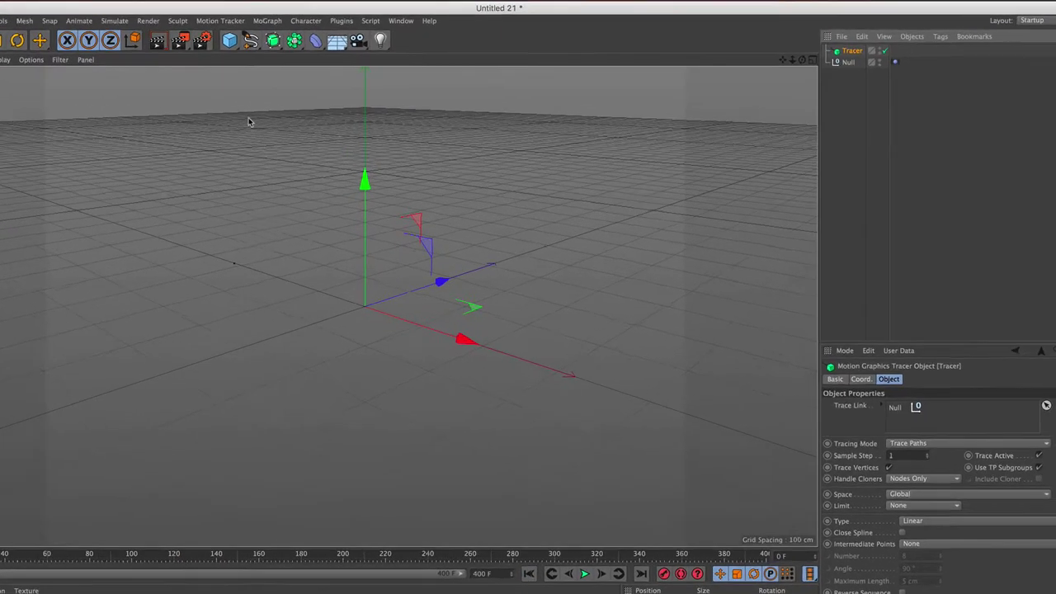
left_click(294, 45)
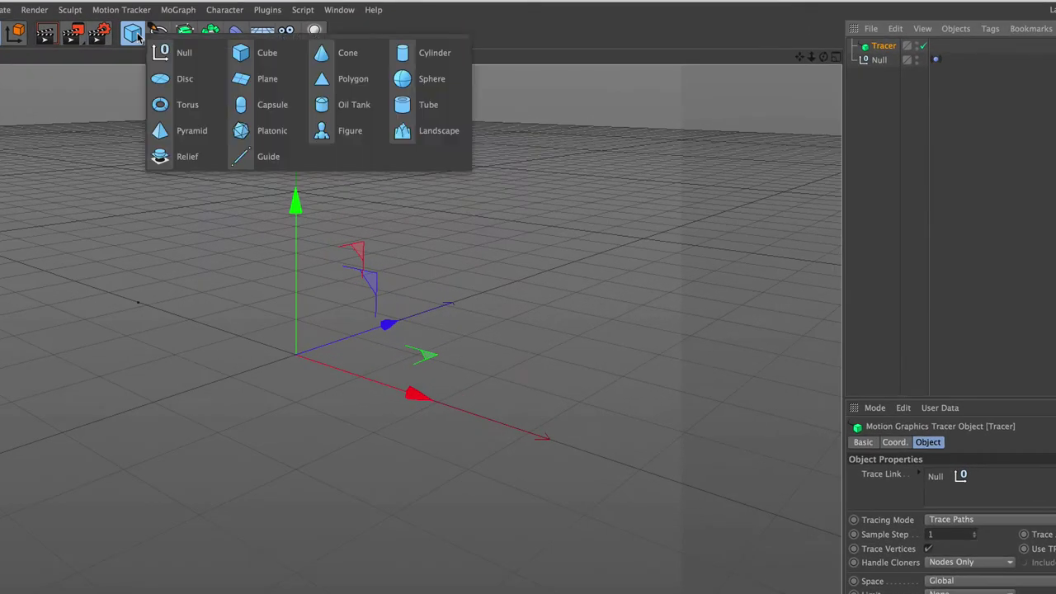
Add a small-radius Sphere as a child of the Null and watch it jitter
left_click(432, 79)
left_click_drag(377, 393, 290, 378)
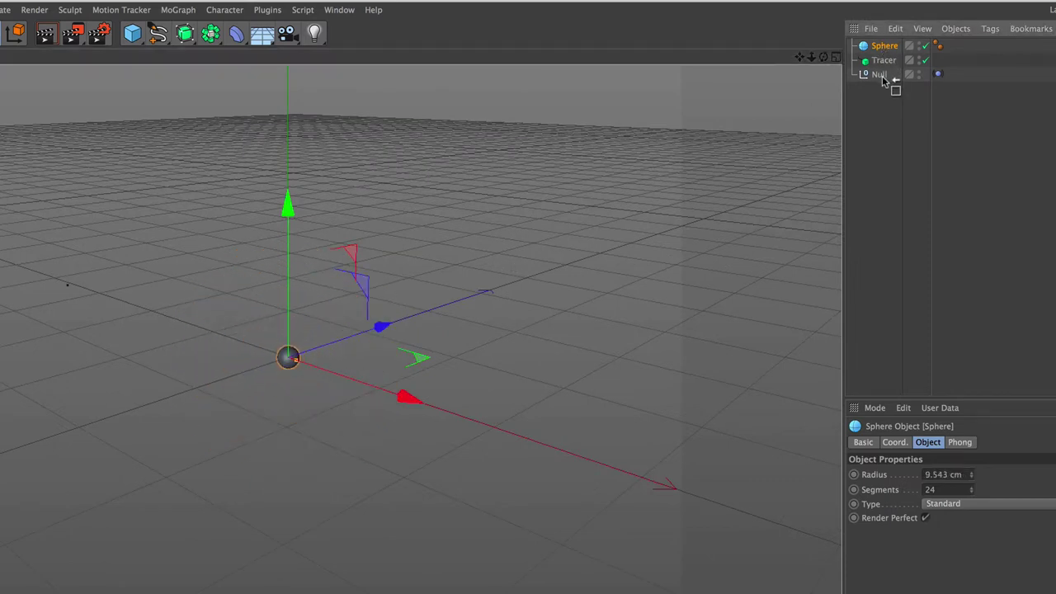
left_click_drag(882, 80, 881, 64)
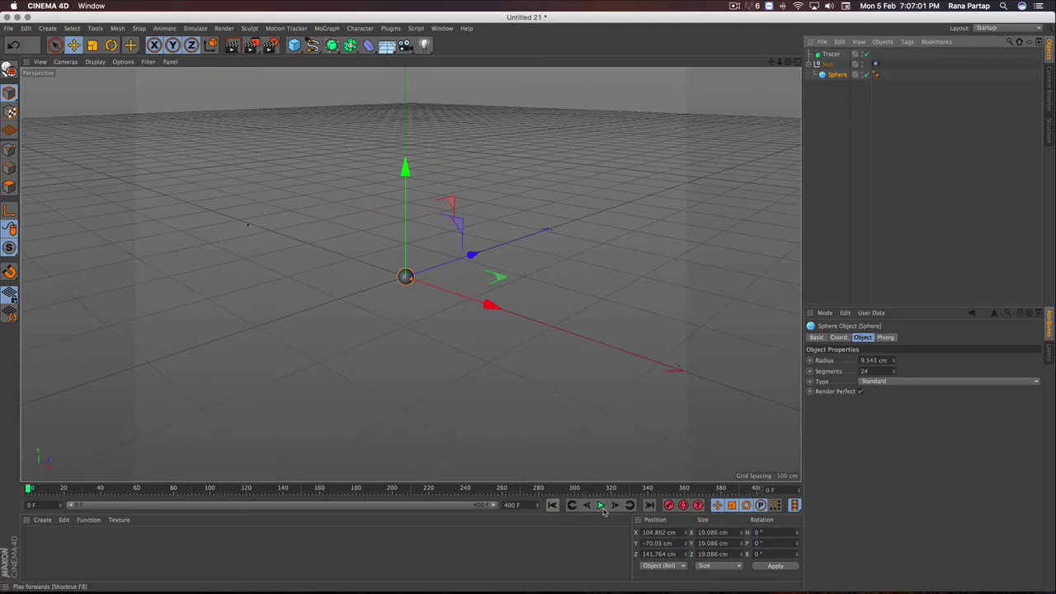
left_click(601, 505)
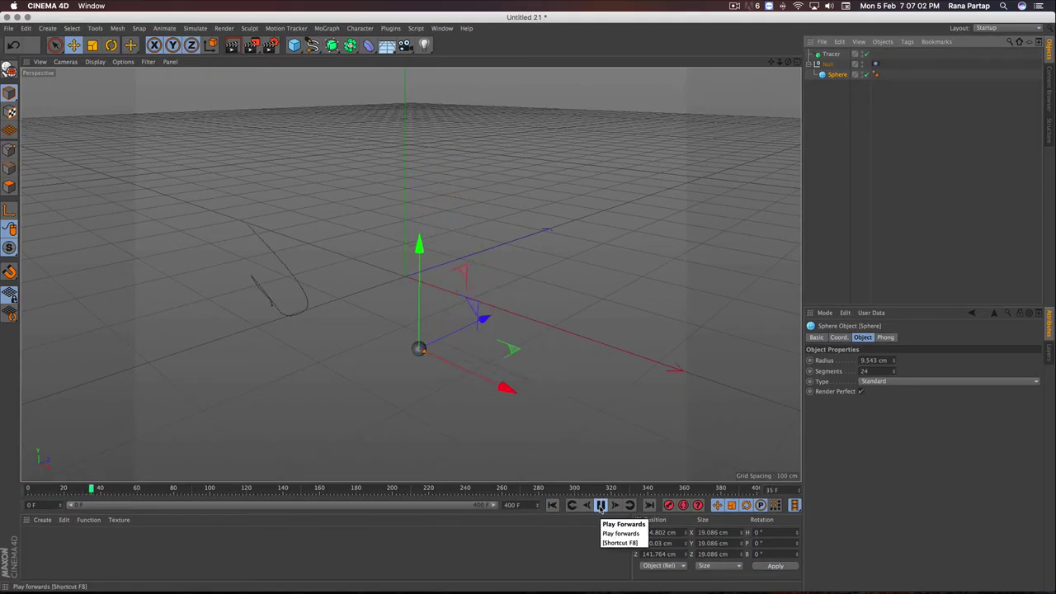
left_click(600, 505)
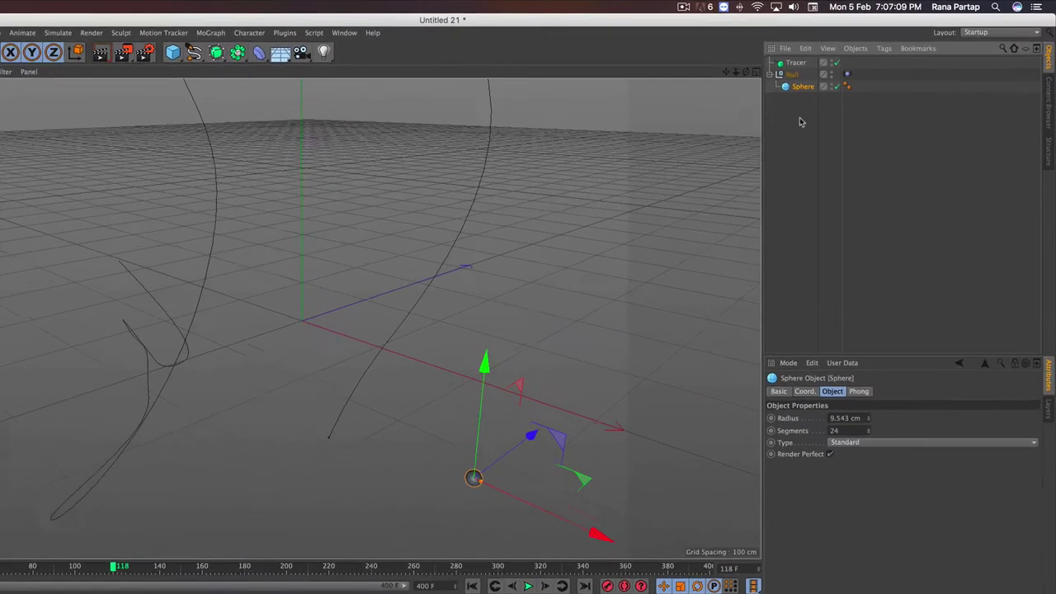
Zero the sphere's position to 0 cm and replay so the Tracer draws its path
left_click(766, 453)
type("0")
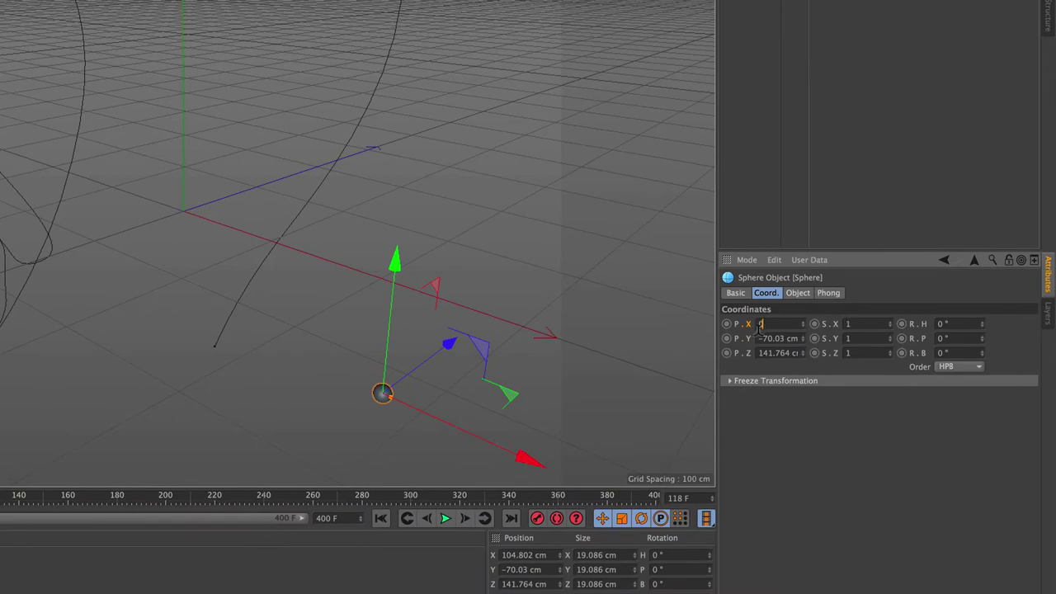
key("Tab")
type("0")
key("Tab")
type("0")
key("Return")
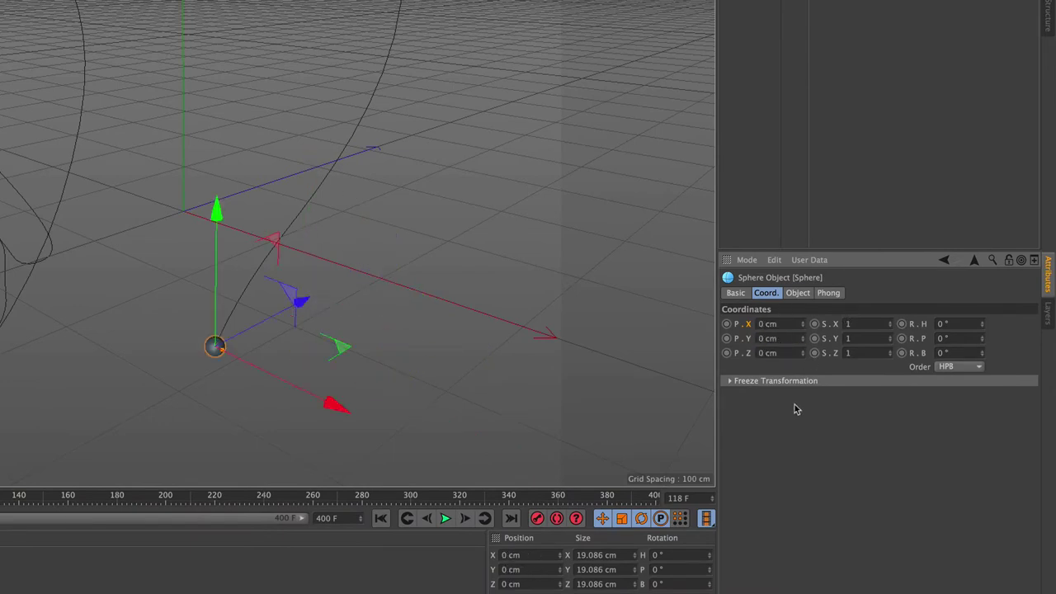
left_click(600, 505)
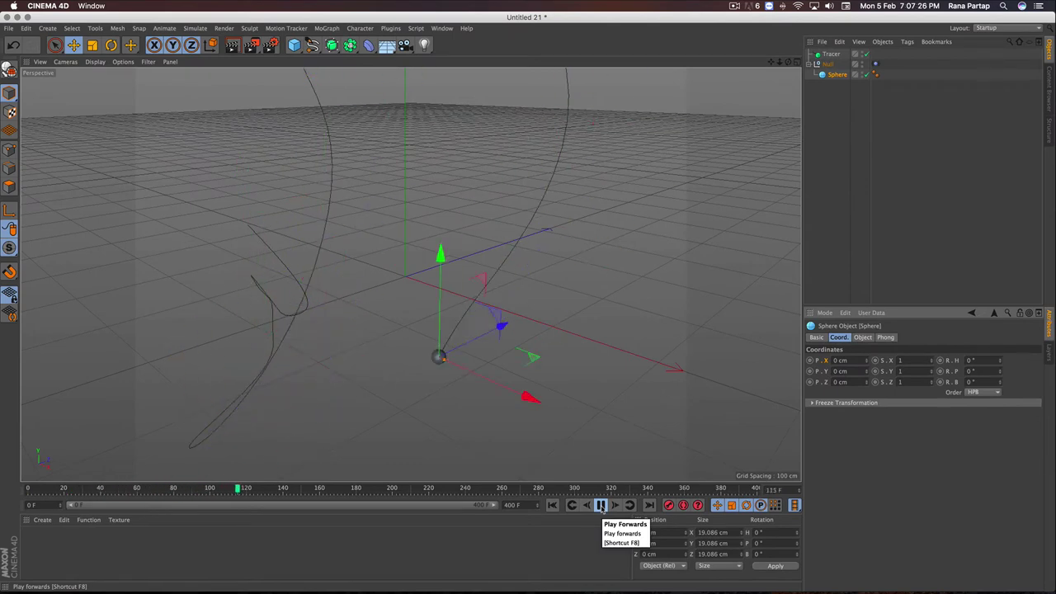
left_click(600, 505)
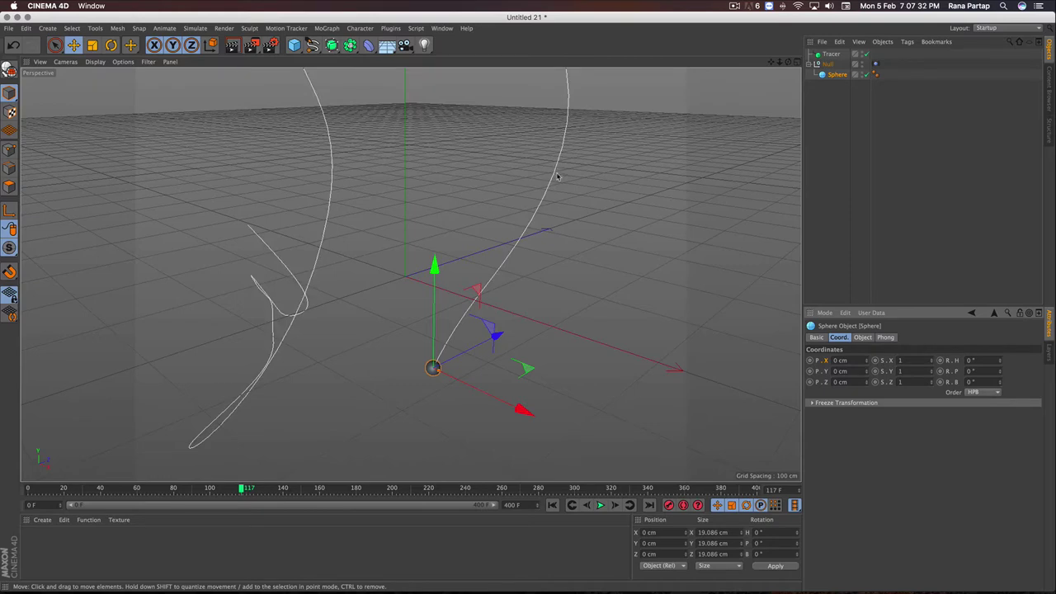
Render a preview frame and add a Sweep object with the Tracer selected
left_click(232, 44)
left_click(463, 229)
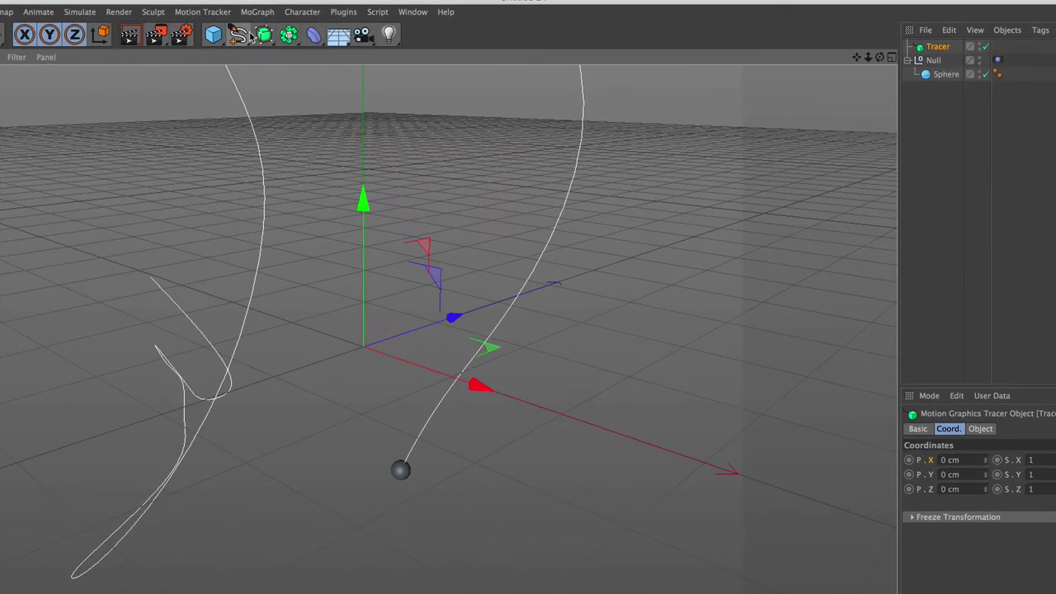
left_click_drag(332, 45, 372, 102)
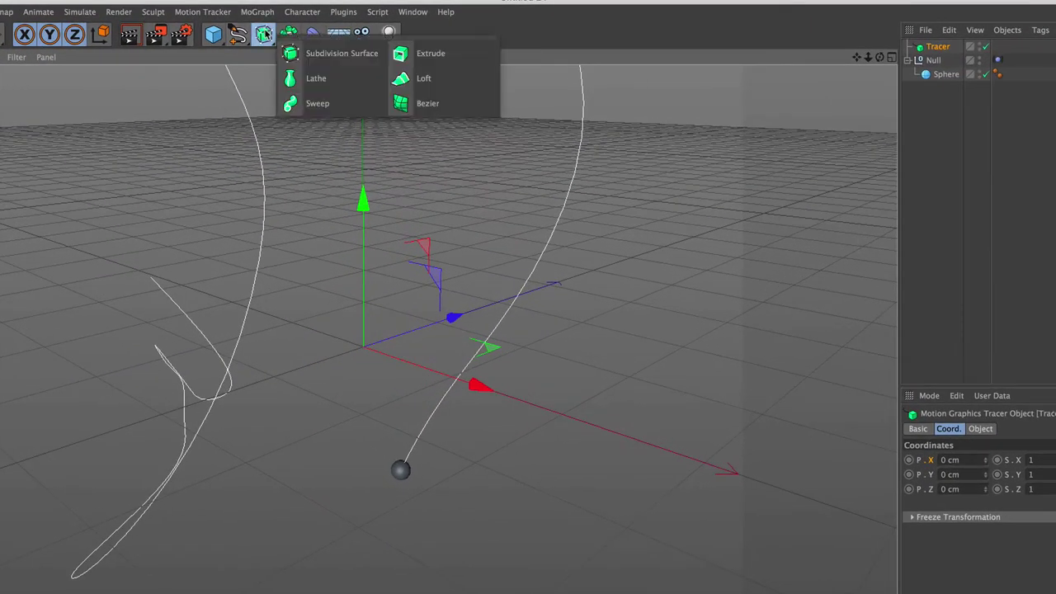
left_click(321, 111)
Add a Circle spline with 5 cm radius and place it under the Sweep
left_click_drag(234, 43, 344, 111)
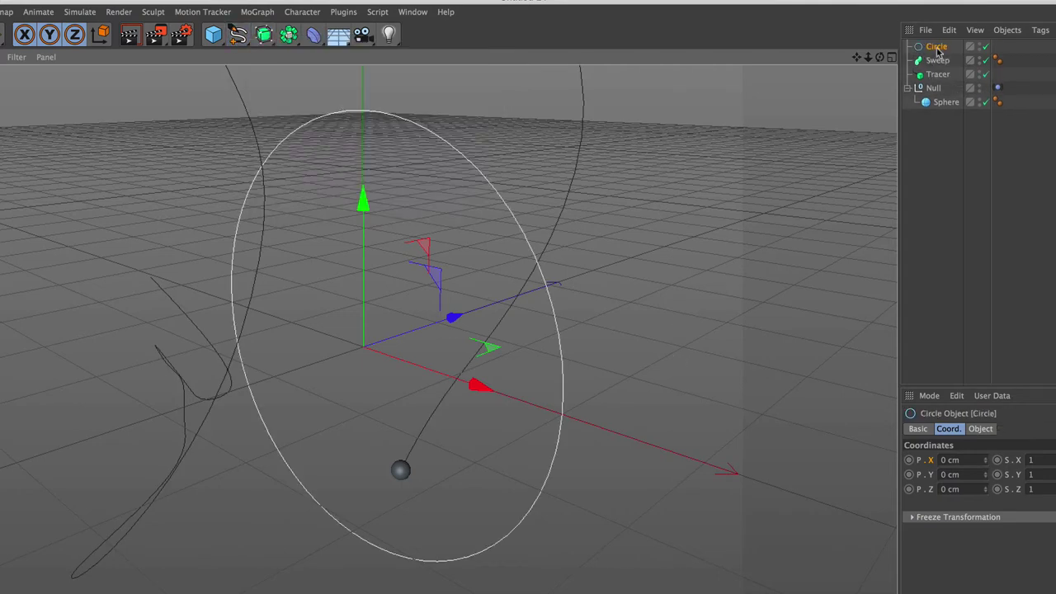
left_click(937, 48)
left_click(980, 429)
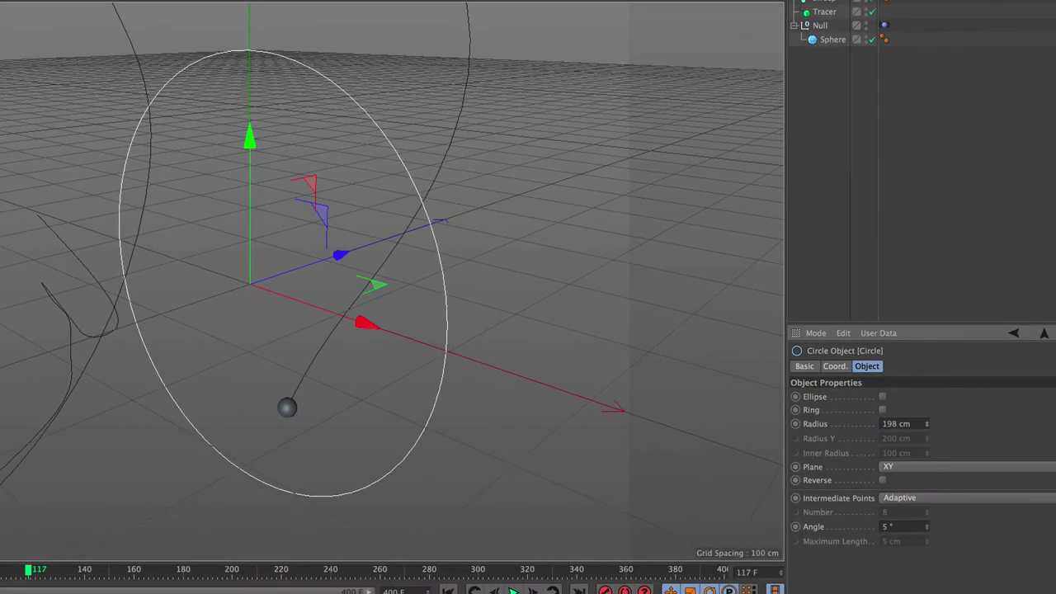
left_click_drag(1039, 487, 1040, 528)
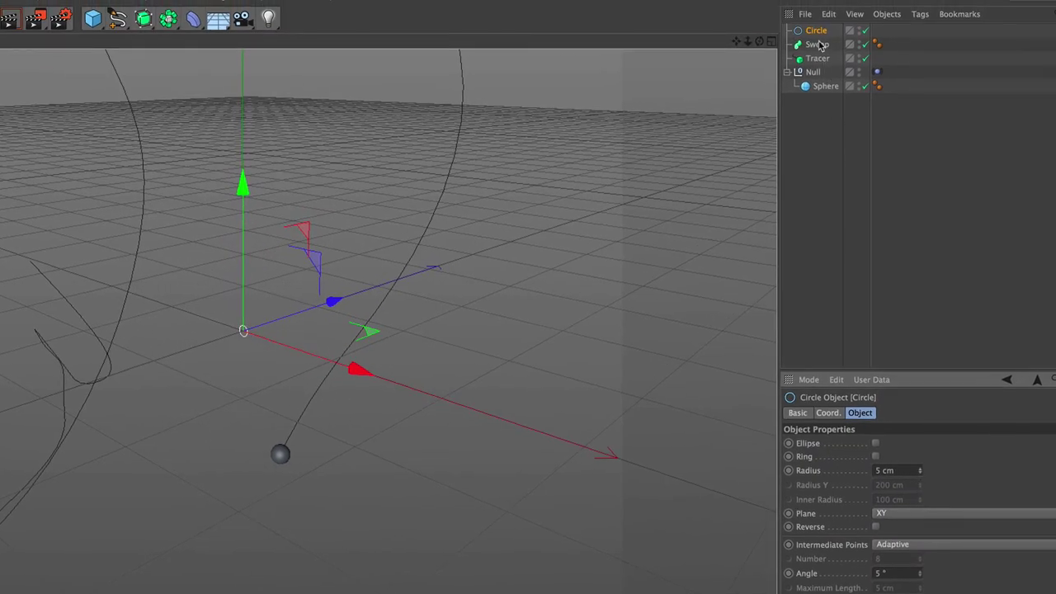
left_click_drag(817, 31, 826, 41)
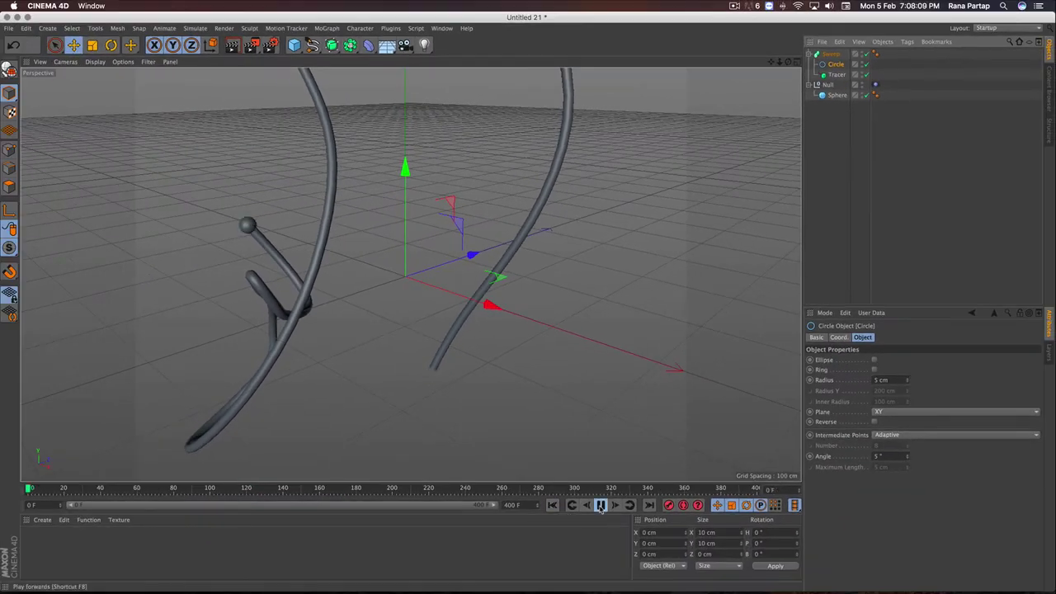
Lower the Circle radius to 3 cm and replay the tube growing from the start
left_click(601, 506)
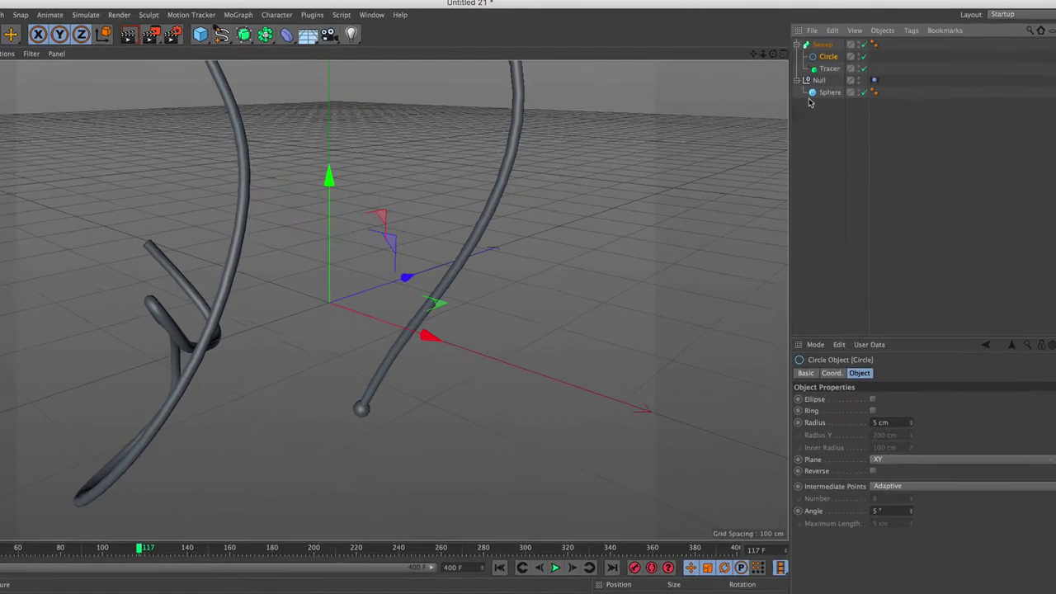
left_click(917, 489)
left_click(917, 489)
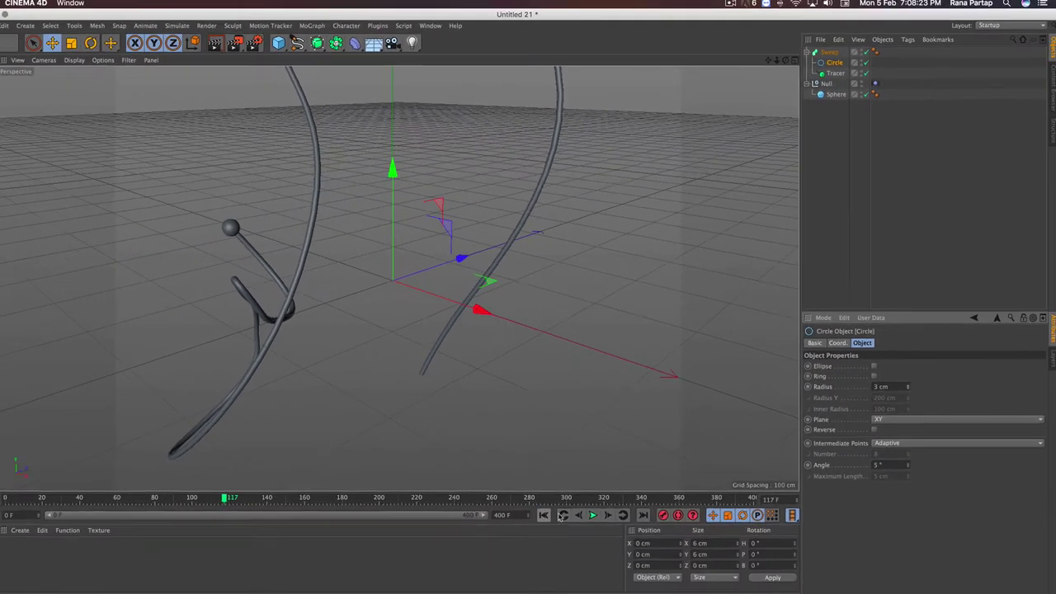
left_click(572, 505)
left_click(600, 506)
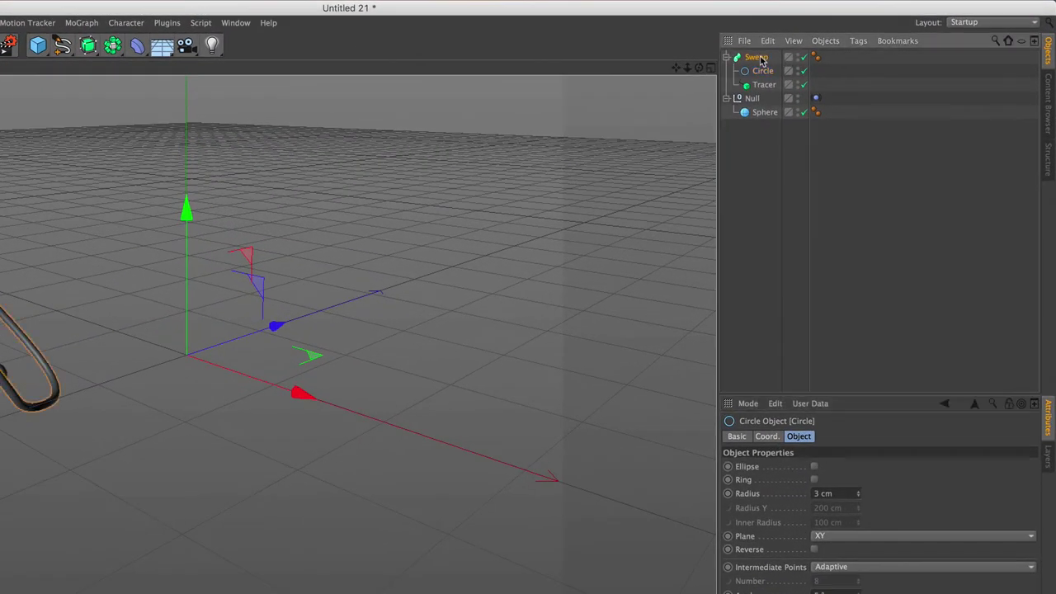
Set the Tracer's Limit to From End with Amount 20 and play to check the short trail
left_click(829, 53)
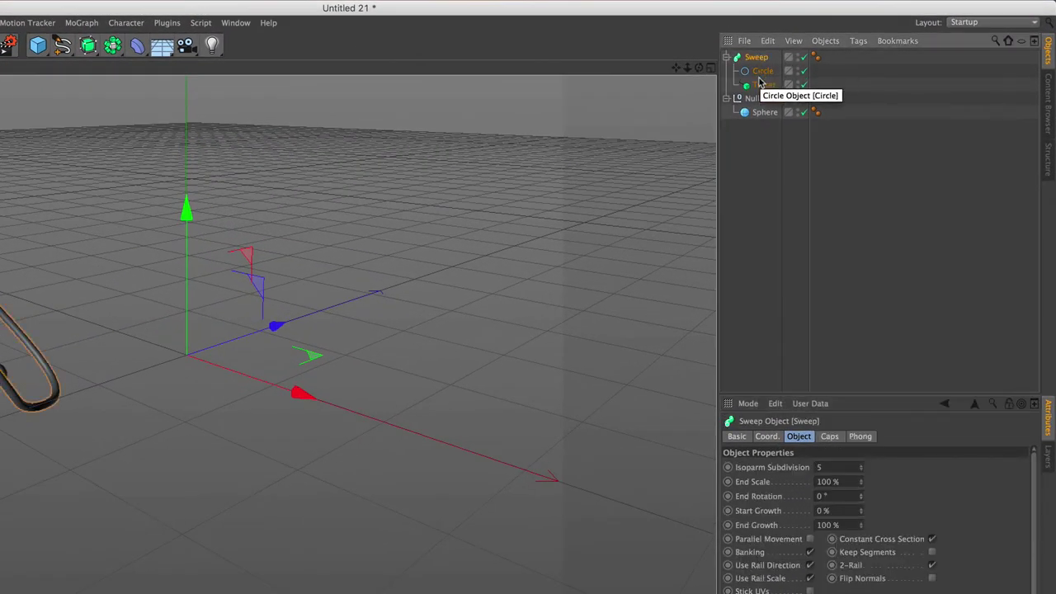
left_click(761, 85)
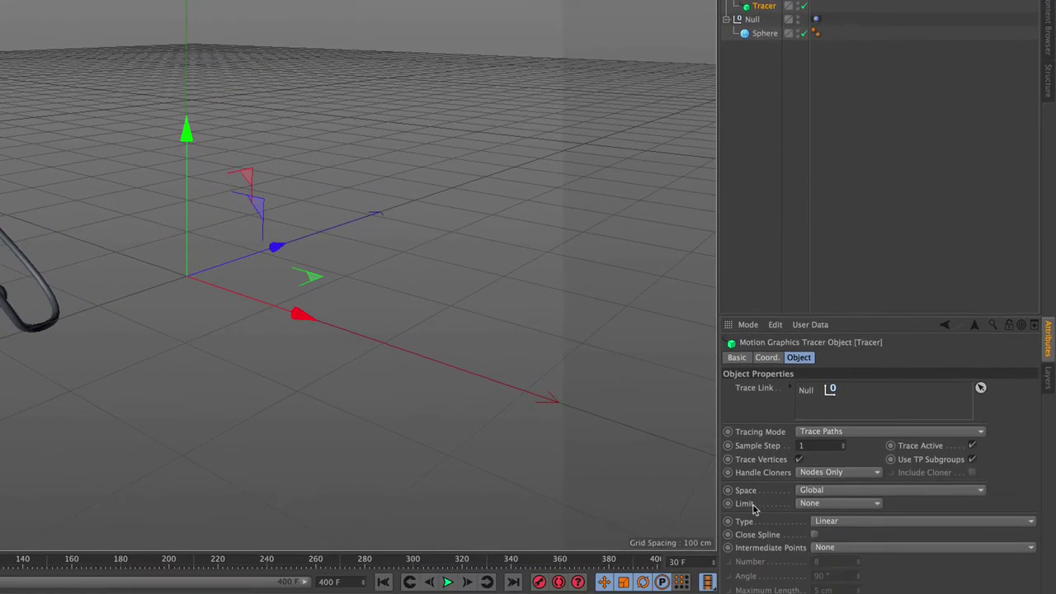
left_click(833, 413)
left_click(830, 452)
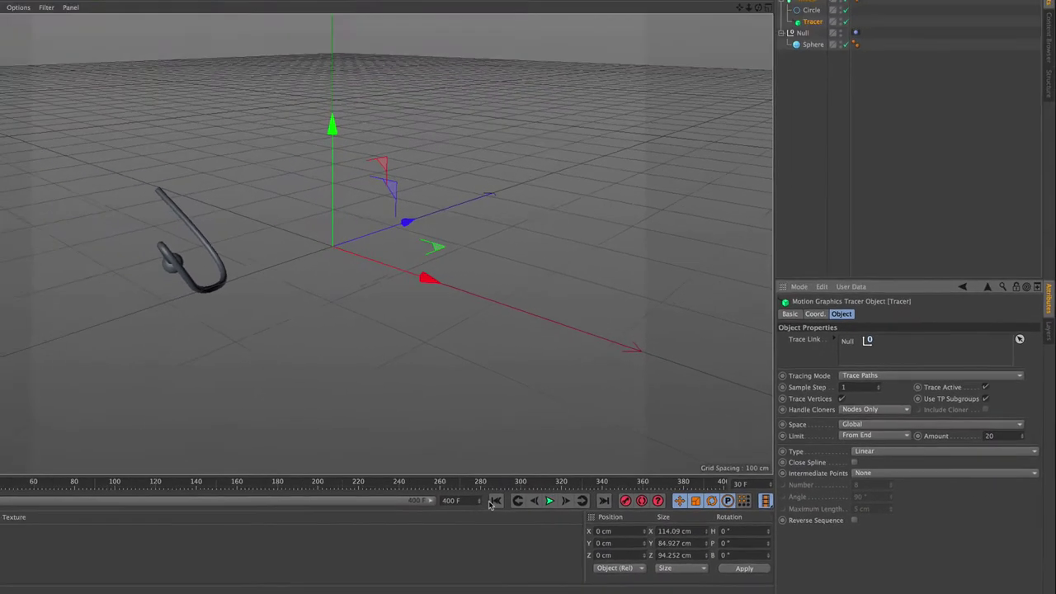
left_click(600, 505)
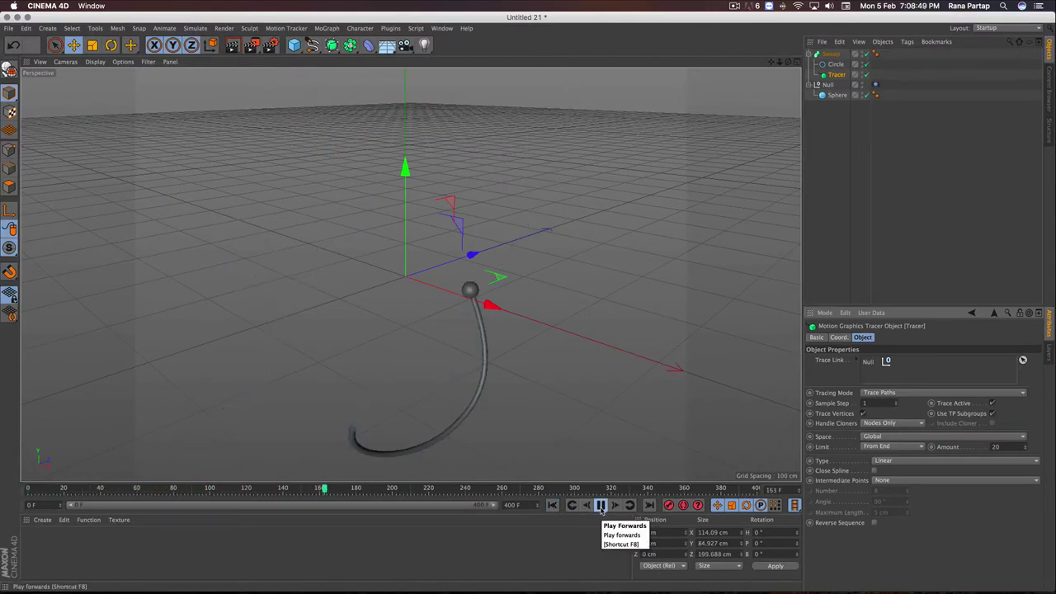
left_click(601, 506)
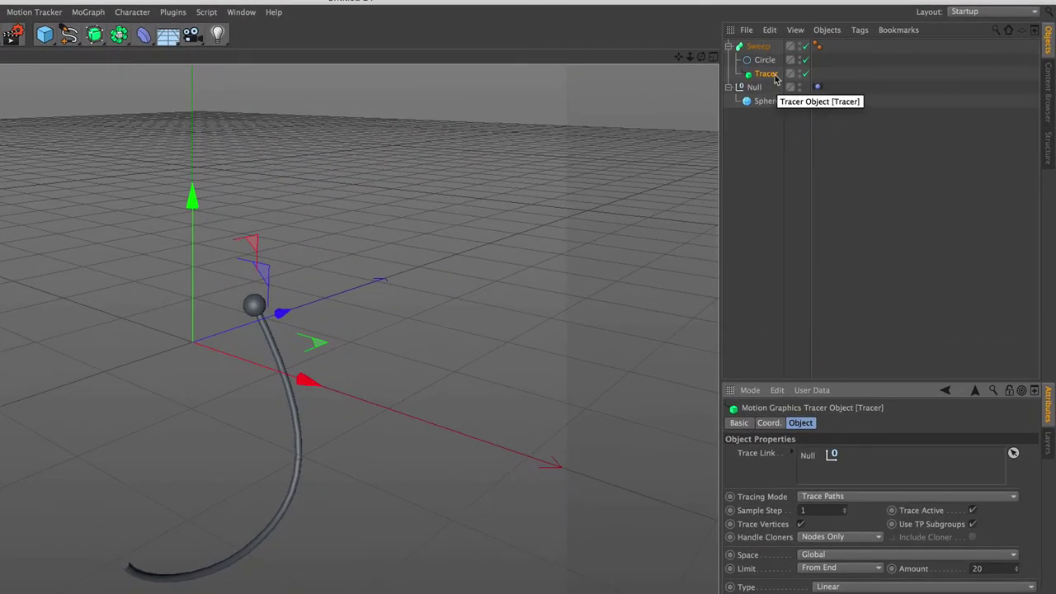
Ramp the Sweep's Scale curve to 0 at its start and replay from the first frame
left_click(758, 46)
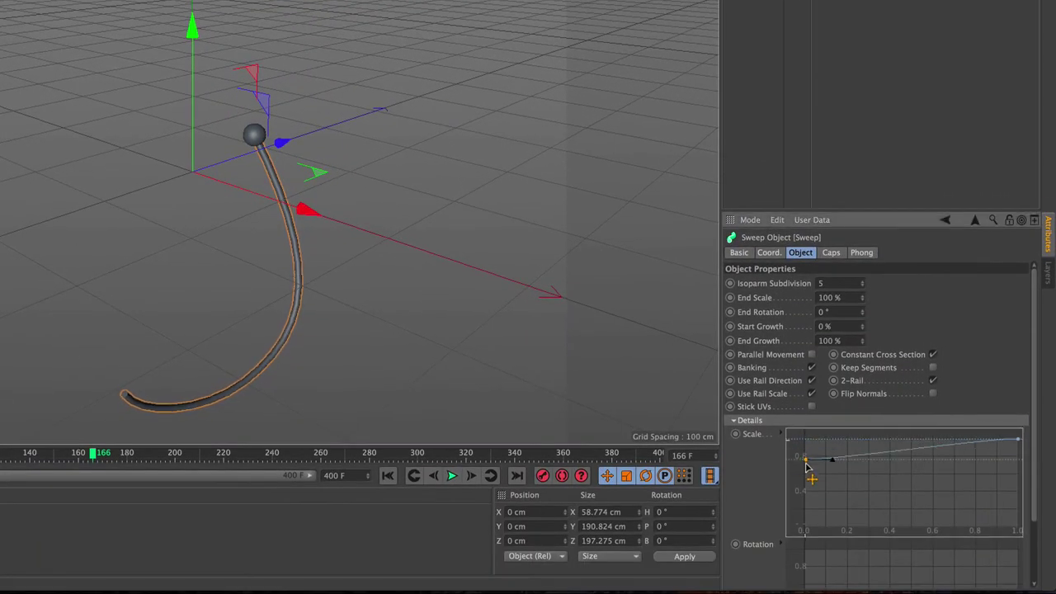
left_click_drag(806, 467, 807, 528)
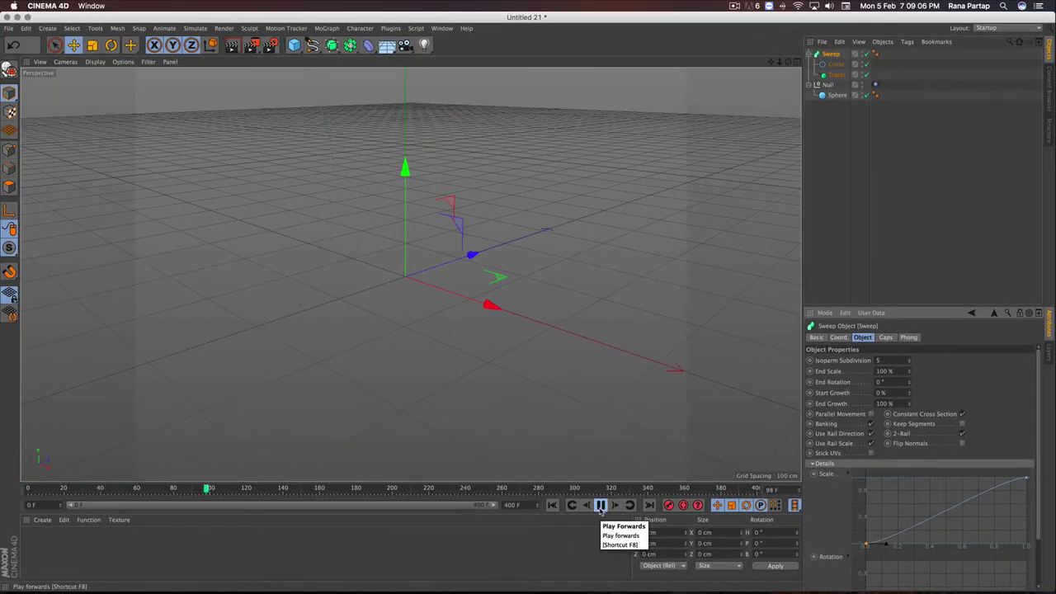
left_click(600, 505)
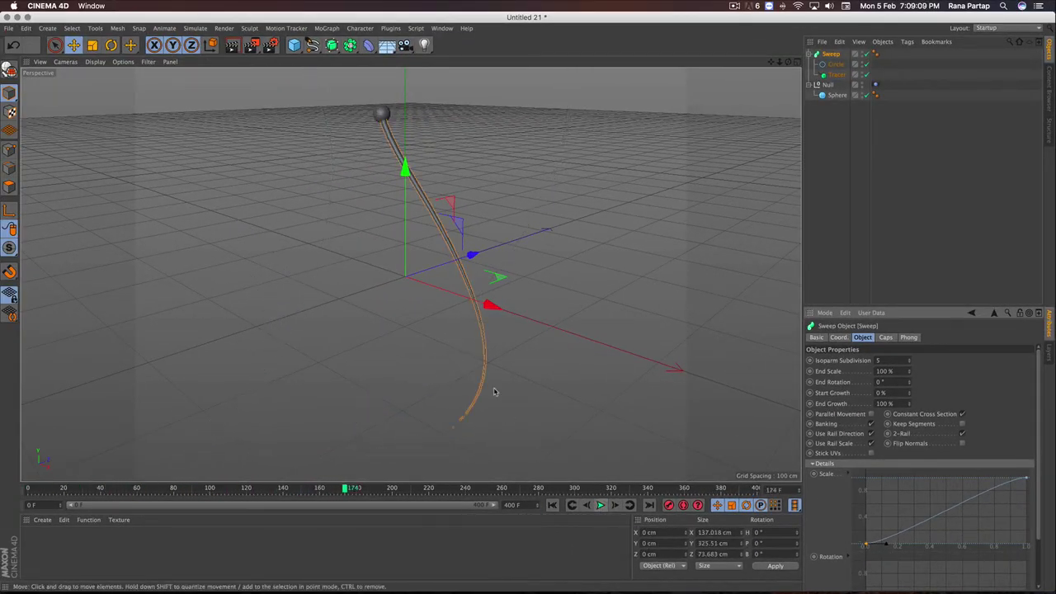
left_click(552, 505)
left_click(601, 505)
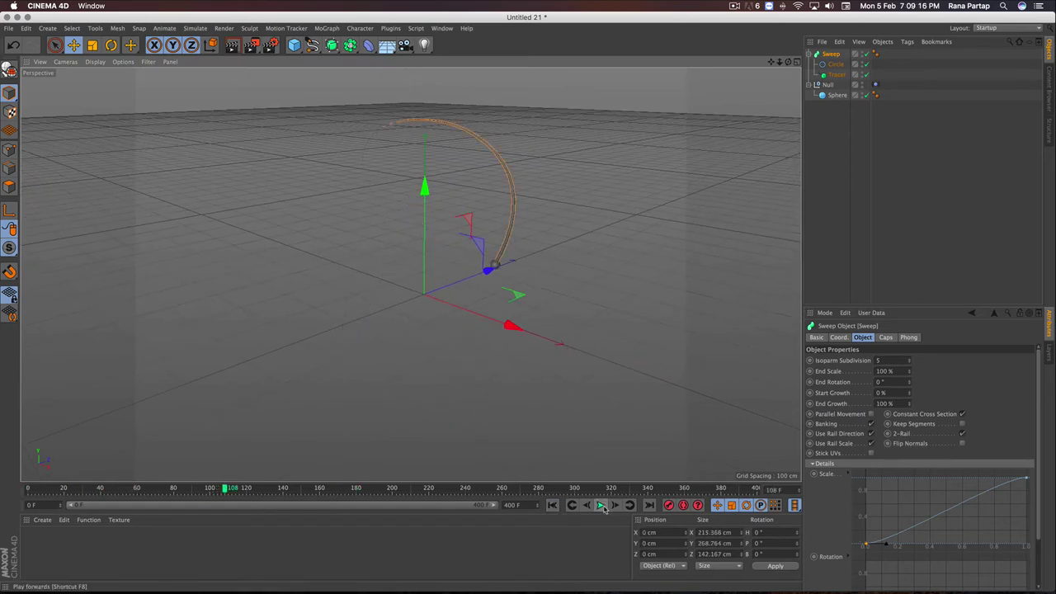
Select the Sweep and Null together and group them under one Null
left_click(722, 60)
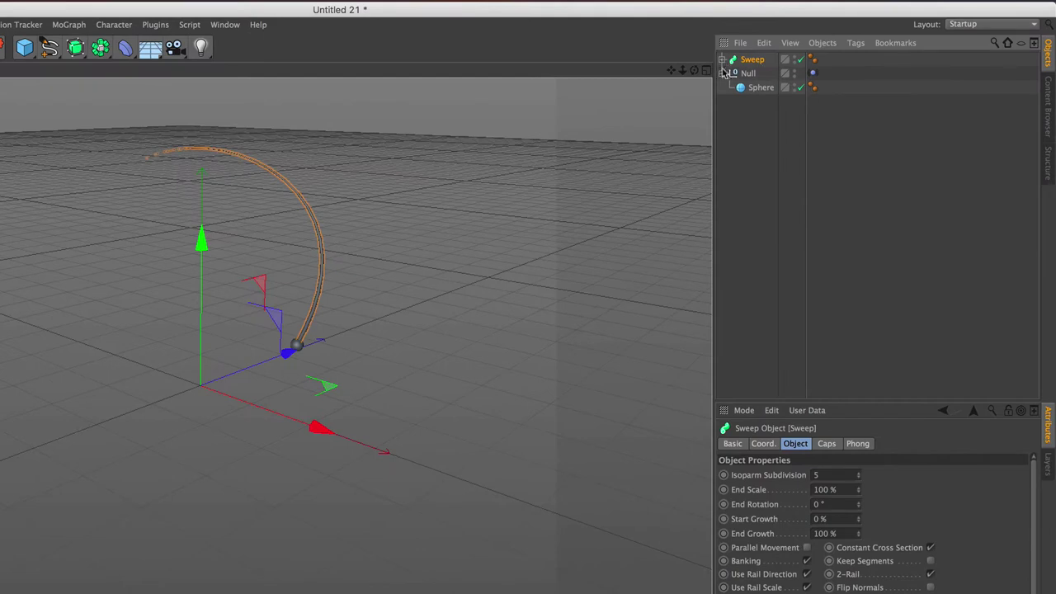
left_click(722, 73)
left_click(749, 73, "shift")
left_click(749, 74, "shift")
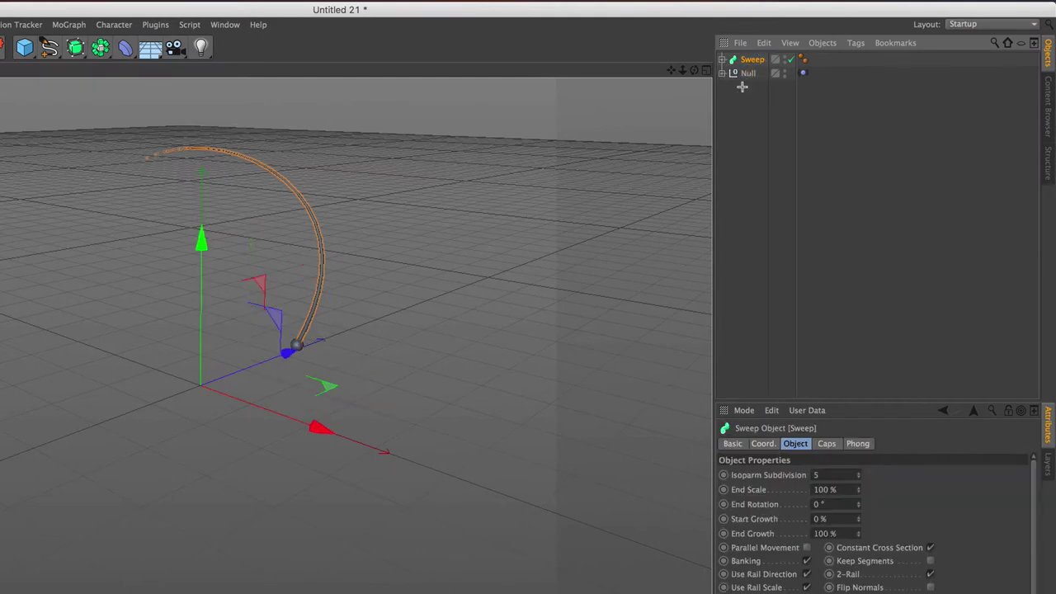
left_click(748, 73, "shift")
right_click(754, 61)
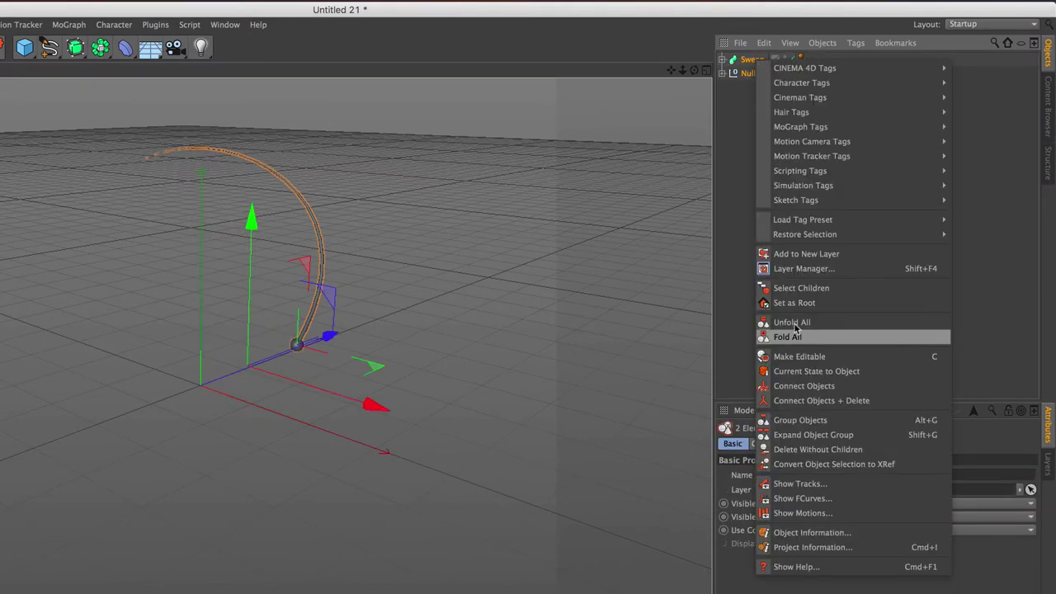
left_click(801, 420)
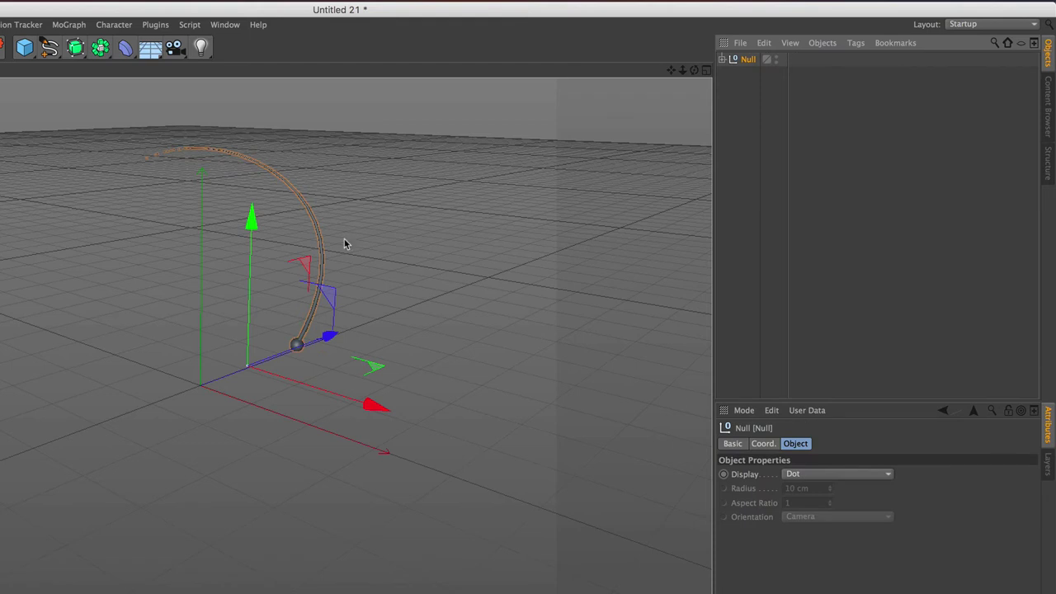
Add a Cloner and place the grouped Null inside it to make three copies
left_click(74, 42)
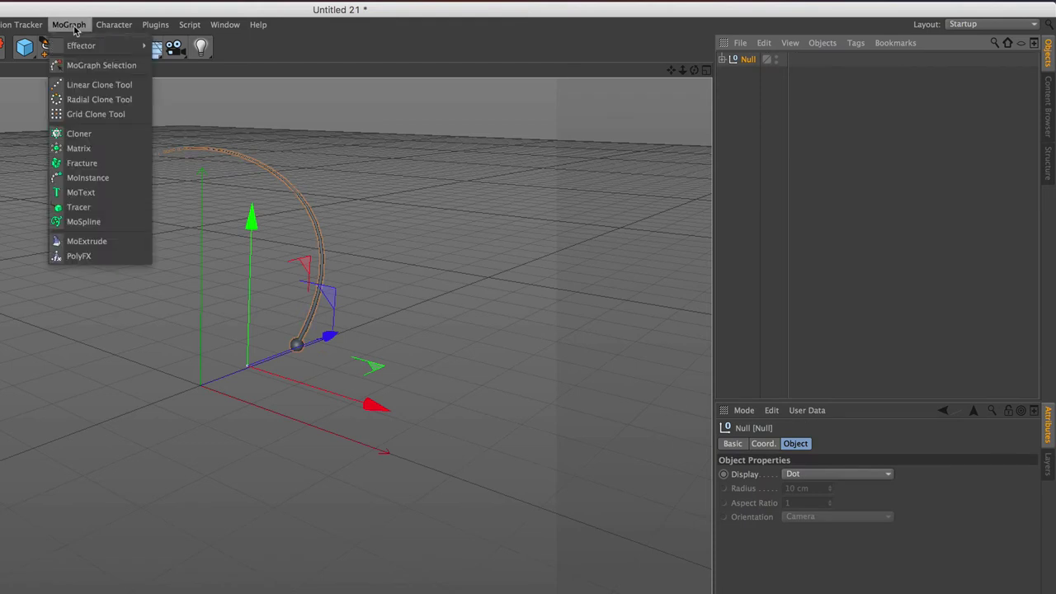
left_click(82, 132)
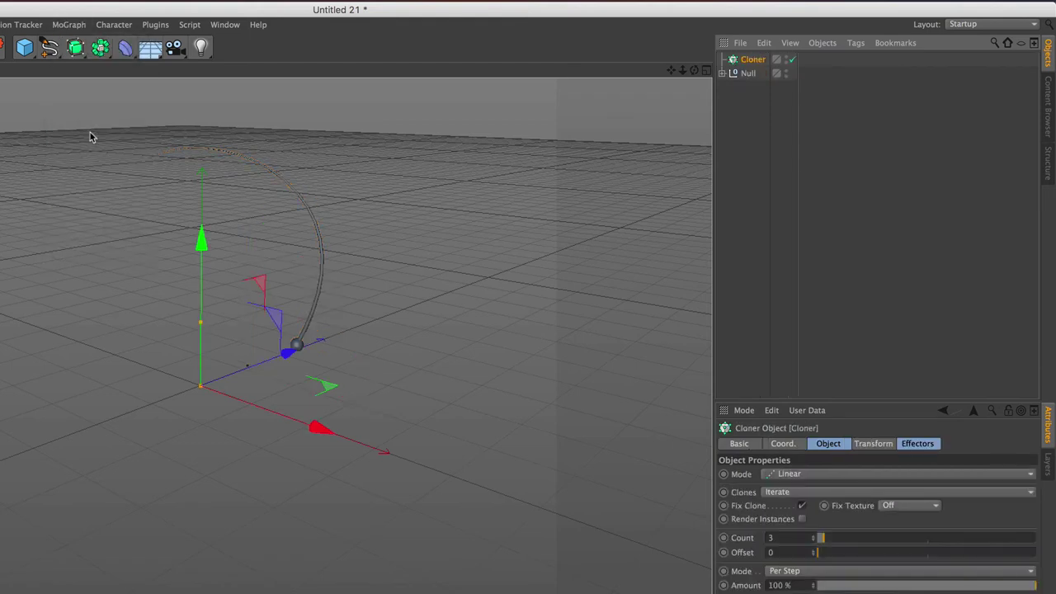
left_click_drag(755, 62, 754, 61)
left_click(754, 62)
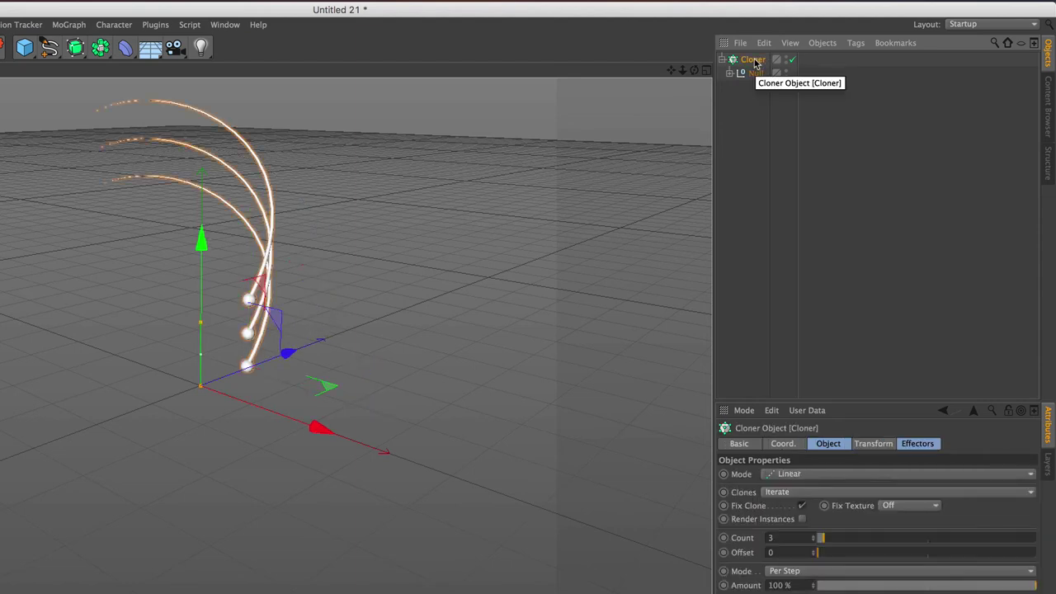
Add a Random effector to the Cloner and preview its default effect from the start
left_click(70, 25)
mouse_move(80, 45)
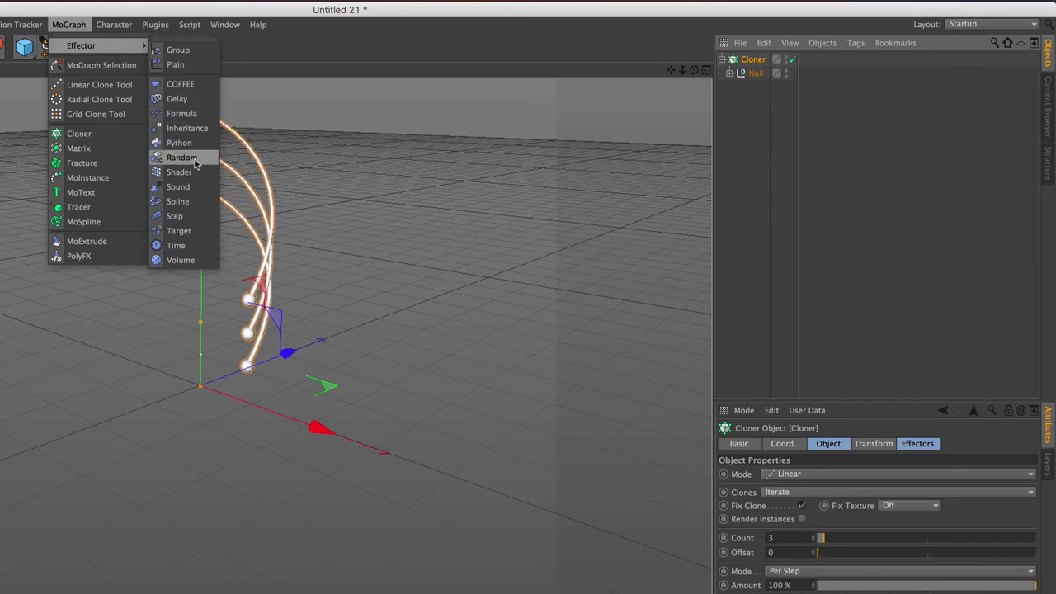
left_click(194, 159)
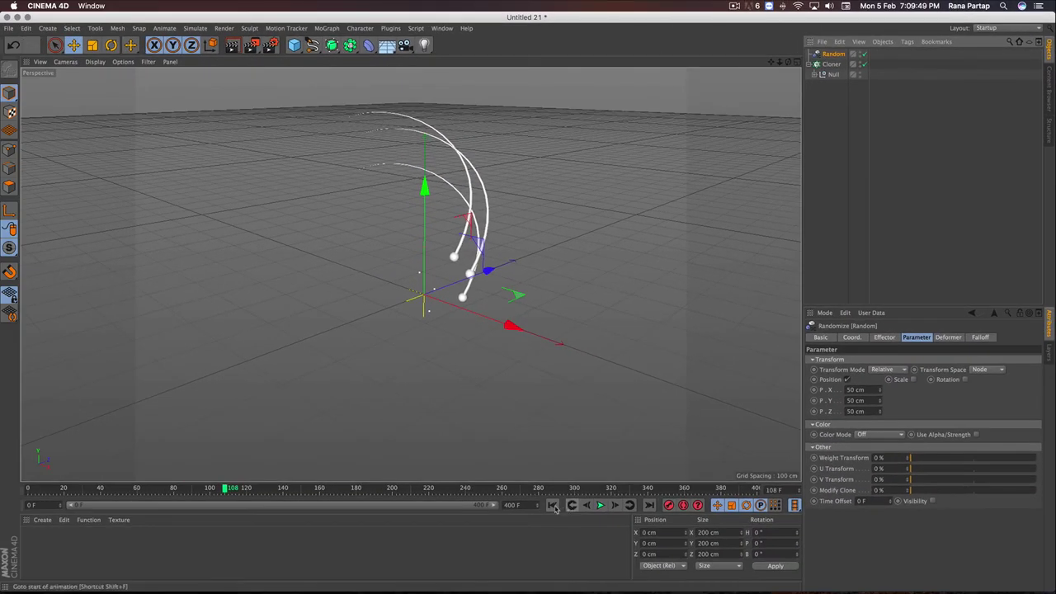
left_click(572, 504)
left_click(600, 505)
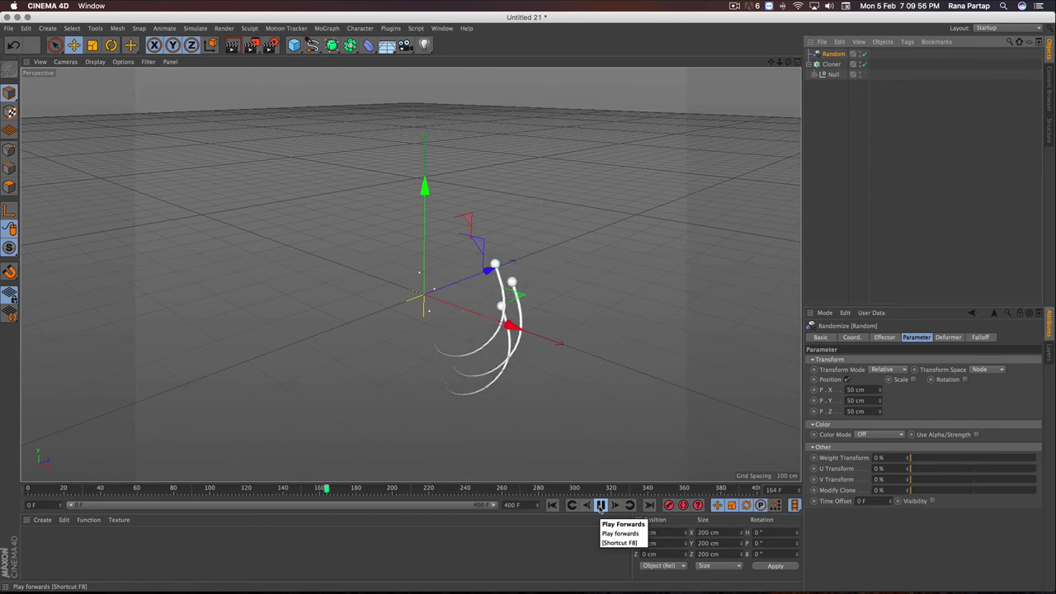
left_click(600, 505)
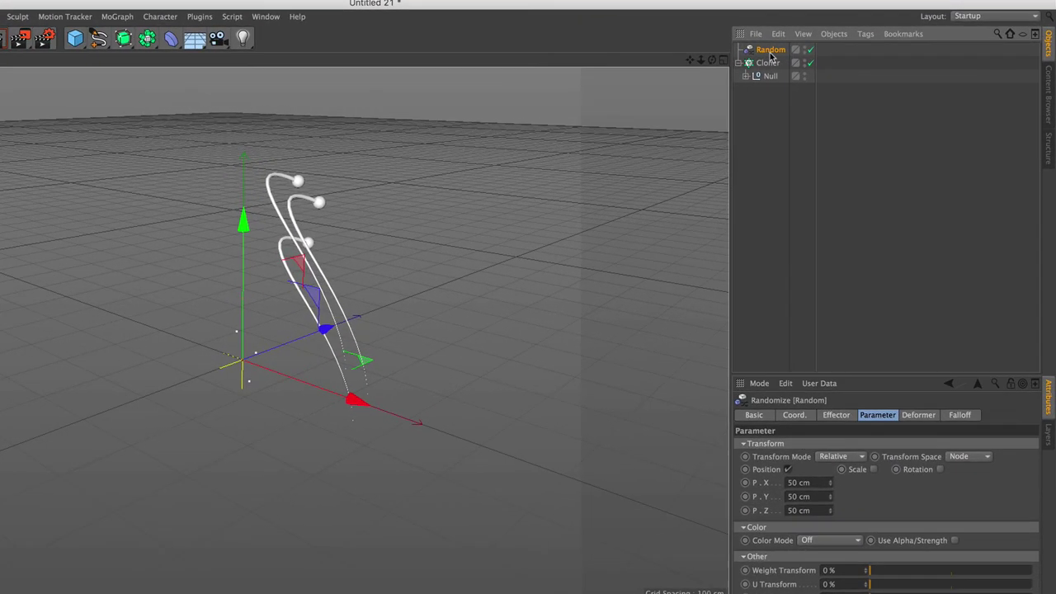
Switch the Random effector from position to rotation with 180° pitch
left_click(788, 469)
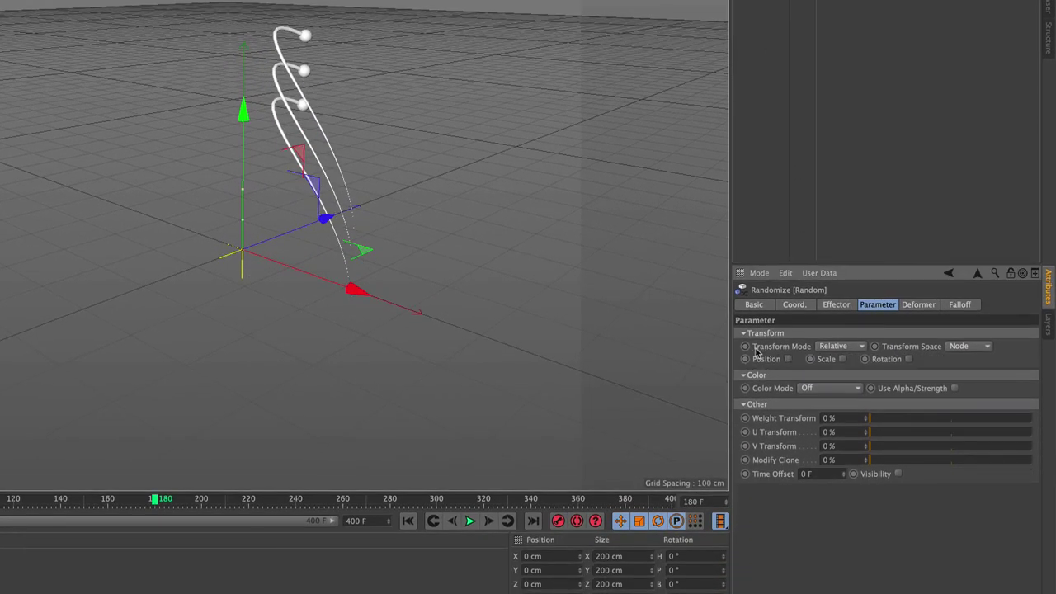
left_click(908, 359)
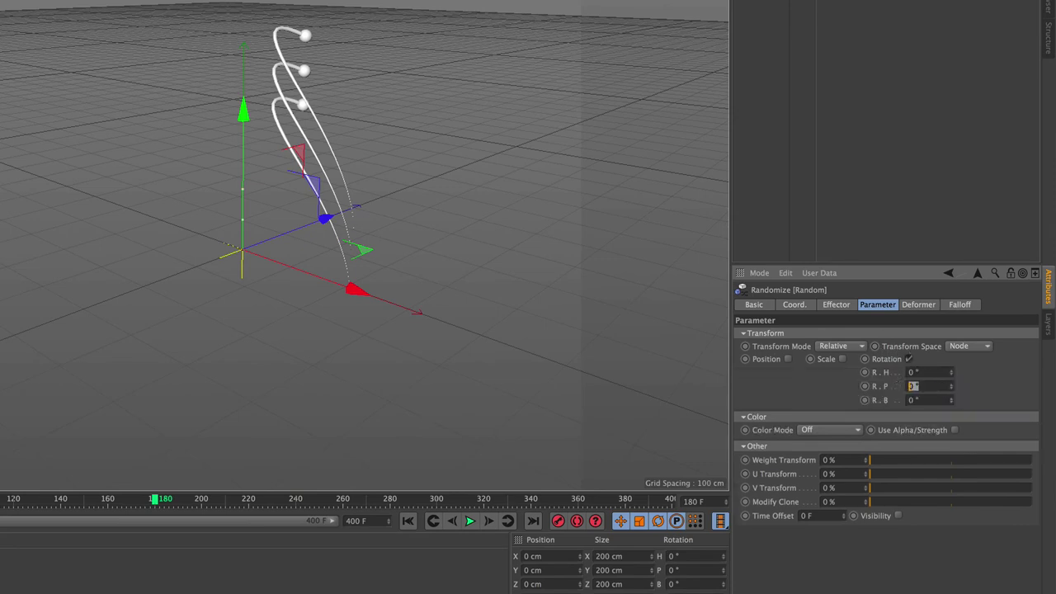
left_click_drag(953, 390, 982, 390)
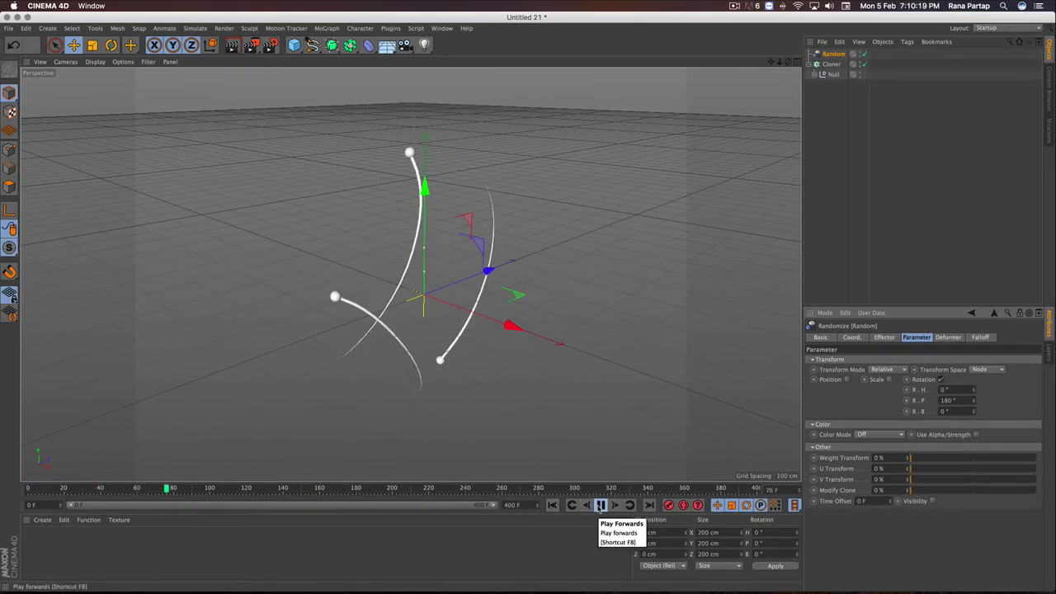
Stop playback and raise the Cloner count from 3 to 9
left_click(600, 506)
left_click(830, 64)
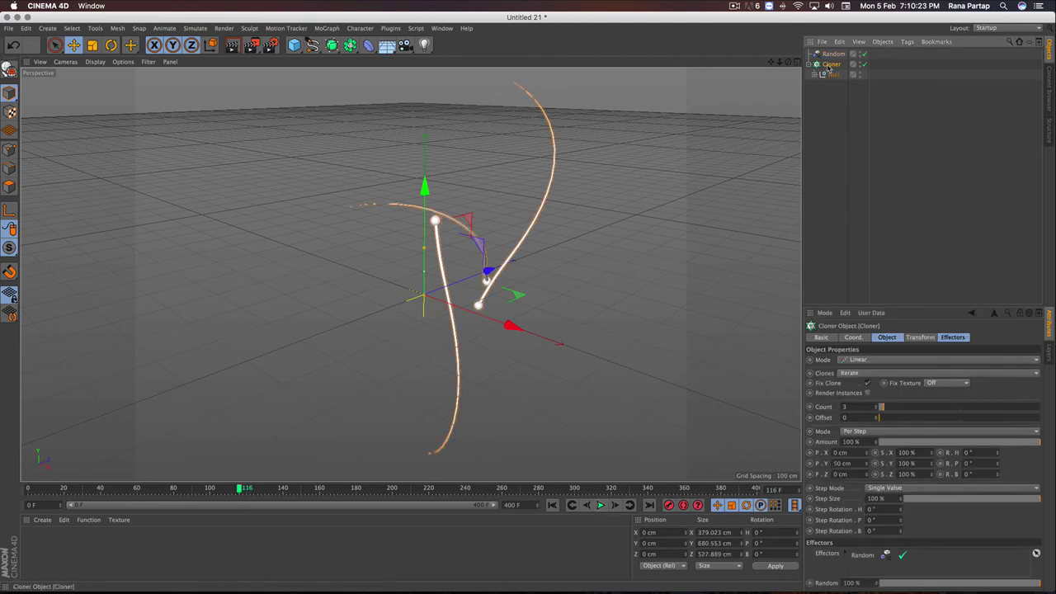
left_click_drag(891, 406, 895, 410)
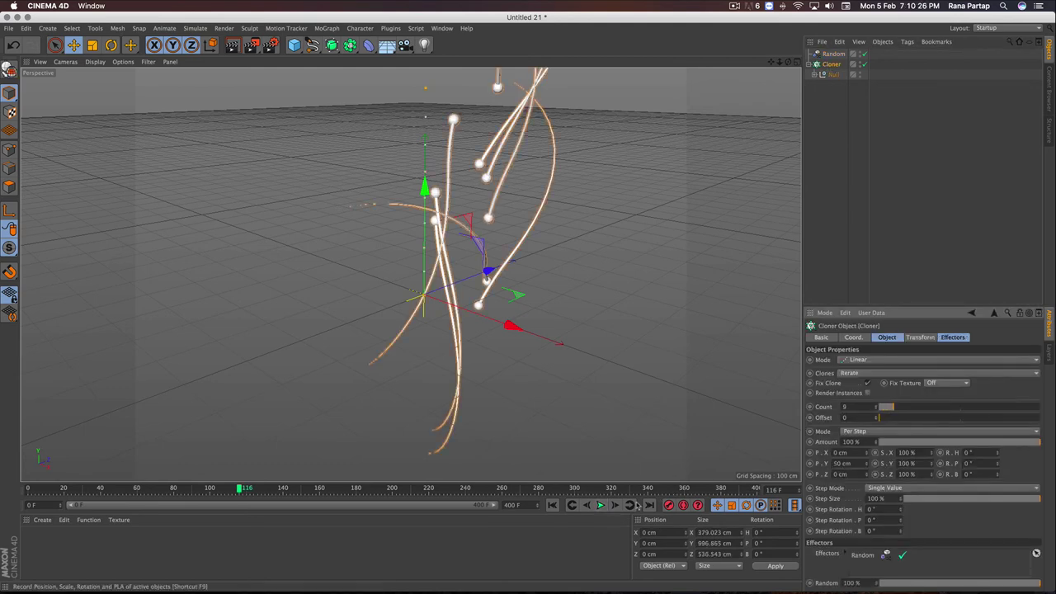
Rewind and play the animation to preview the nine swirling trails
left_click(552, 505)
left_click(600, 505)
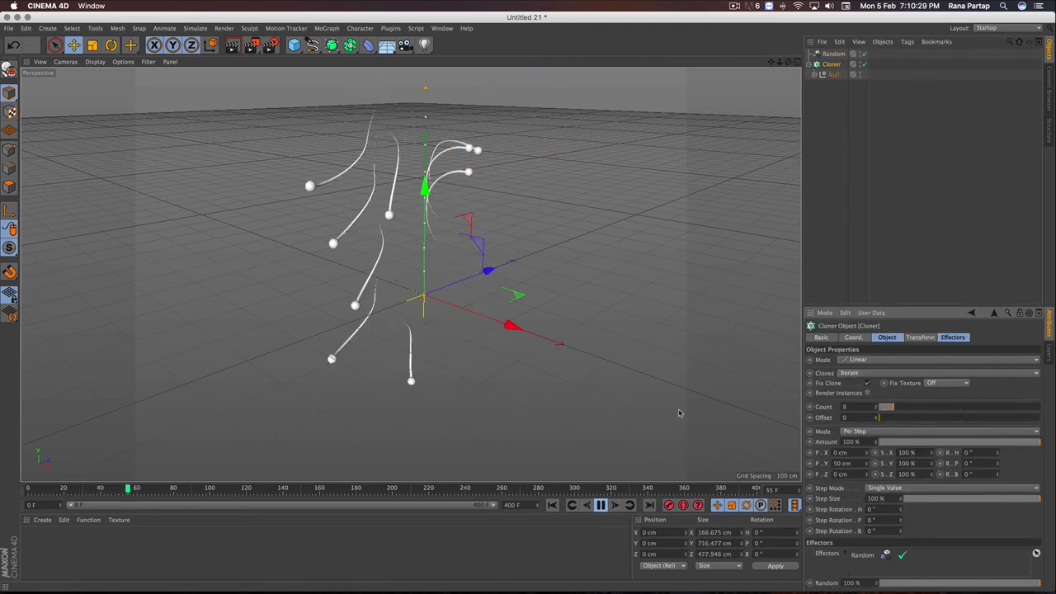
left_click(815, 202)
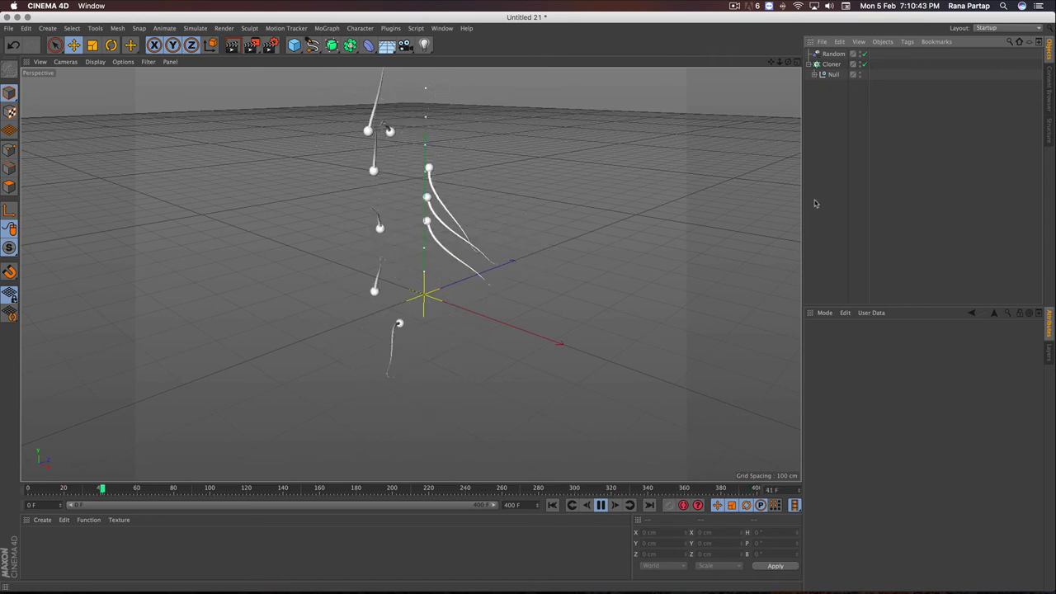
left_click(830, 63)
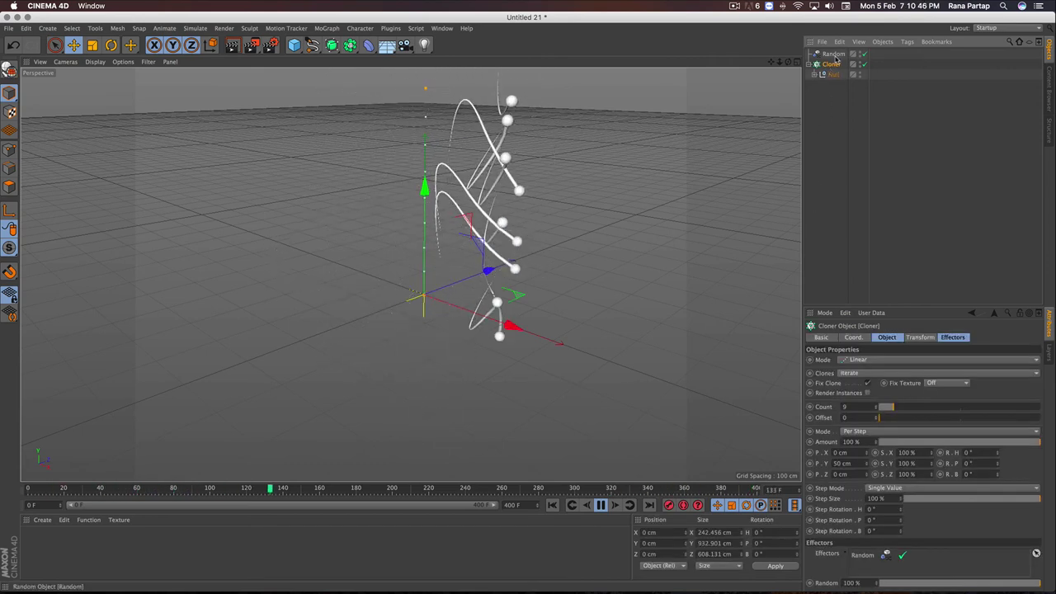
Give the Random effector a 73° bank, then inspect the inner Null's Vibrate tag (700 cm amplitude)
left_click(833, 54)
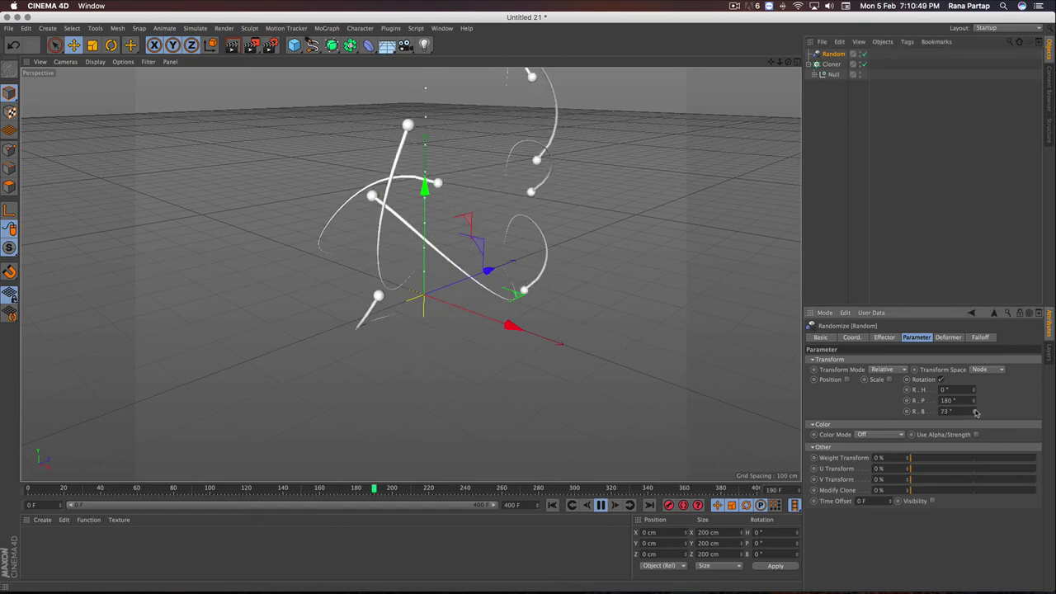
left_click_drag(773, 63, 612, 311)
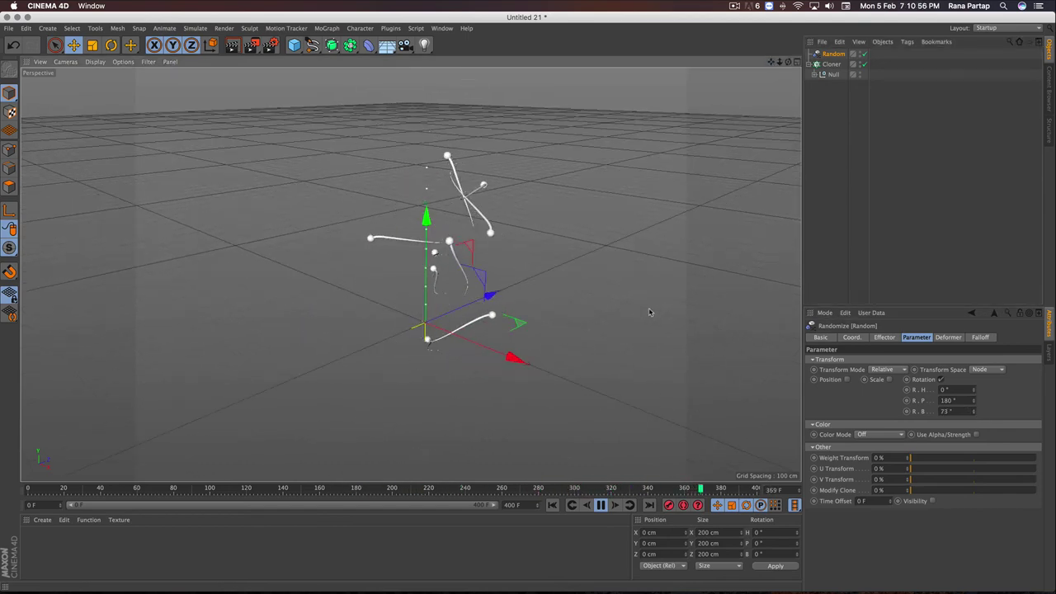
left_click(816, 74)
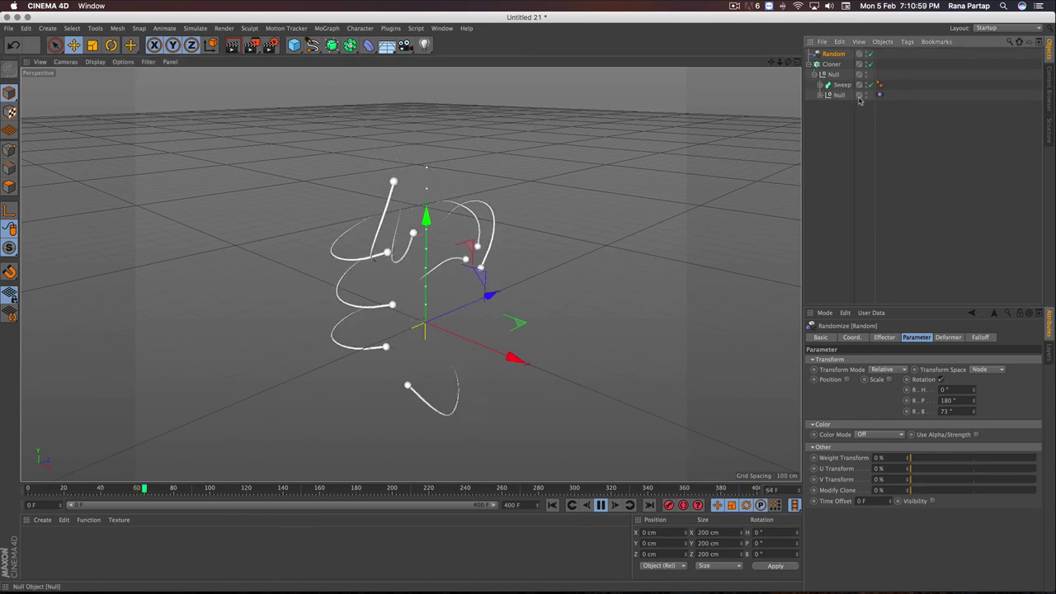
left_click(879, 94)
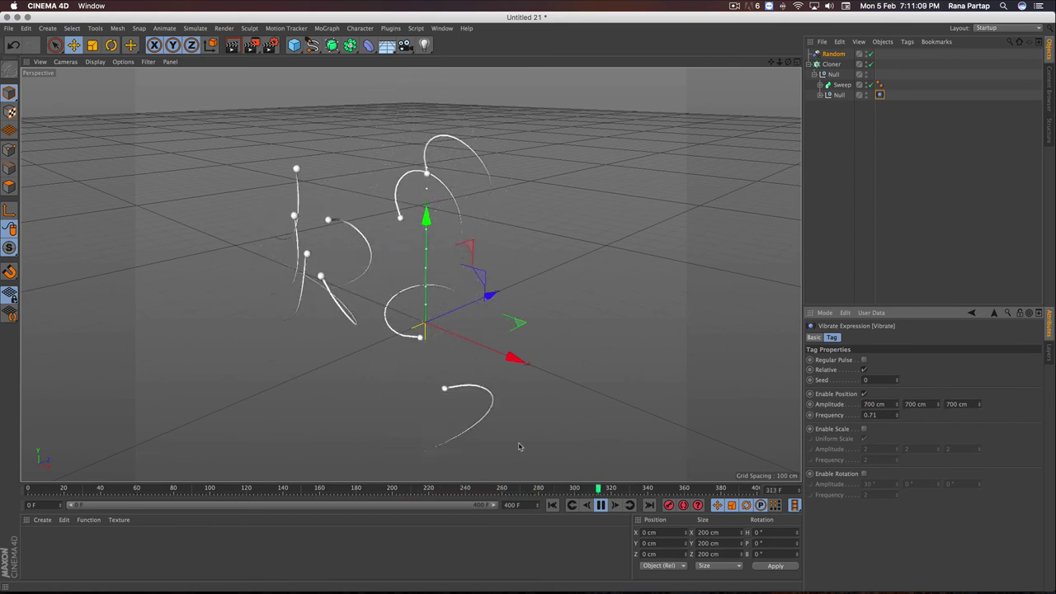
left_click(818, 264)
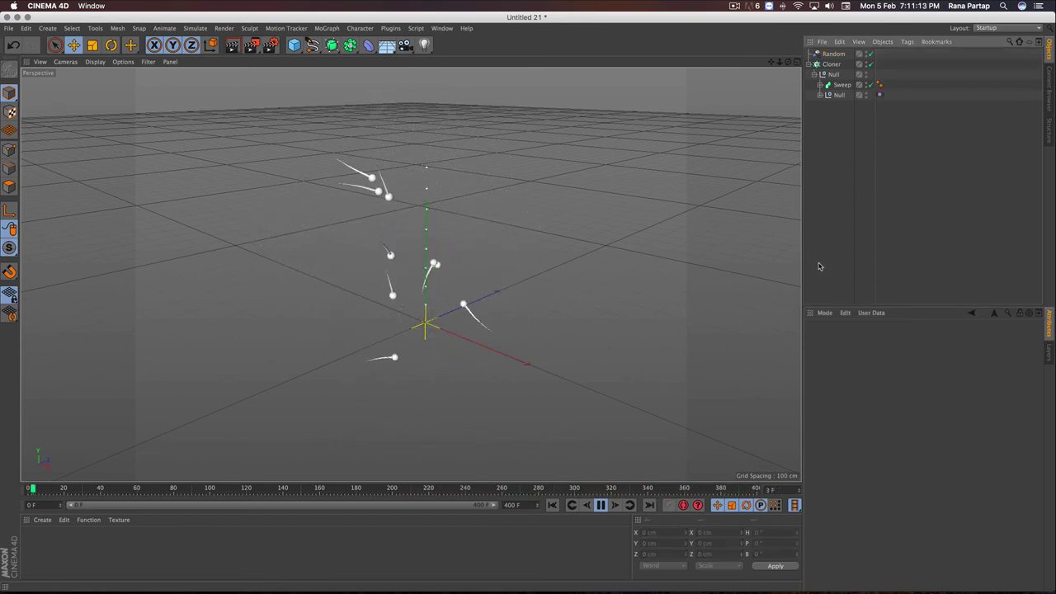